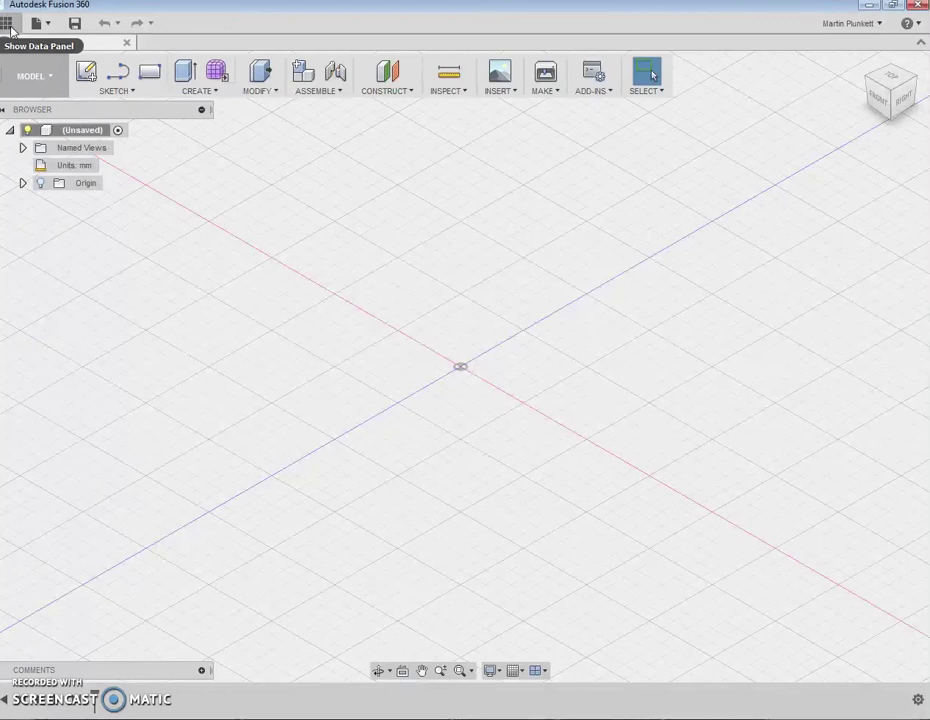
{"action": "left_click", "coordinate": [6, 21]}
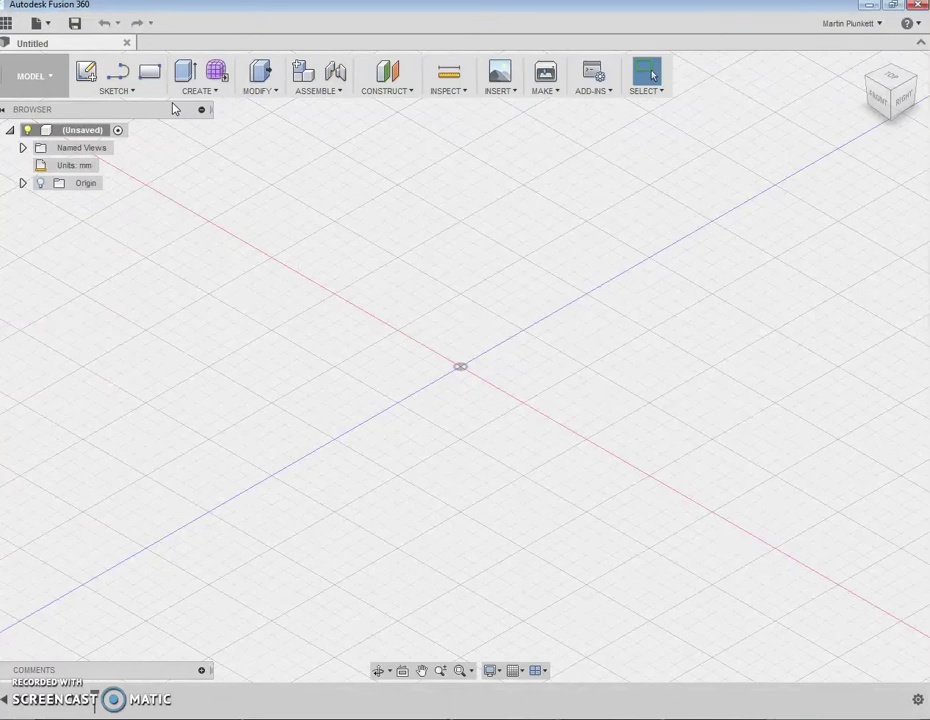
Start a new sketch on the front vertical origin plane.
{"action": "left_click", "coordinate": [114, 91]}
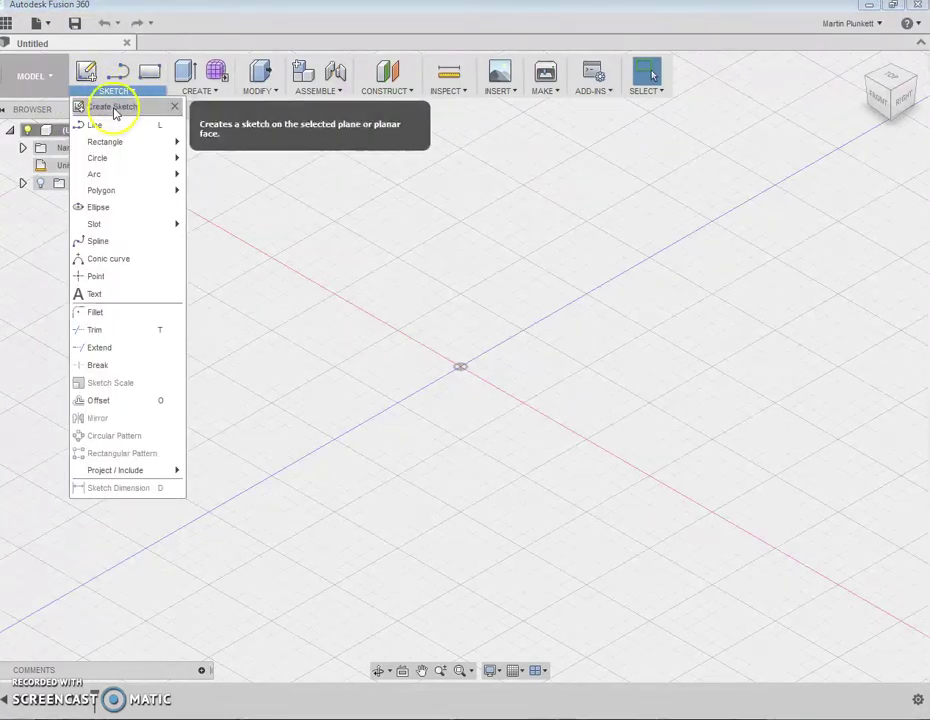
{"action": "left_click", "coordinate": [114, 107]}
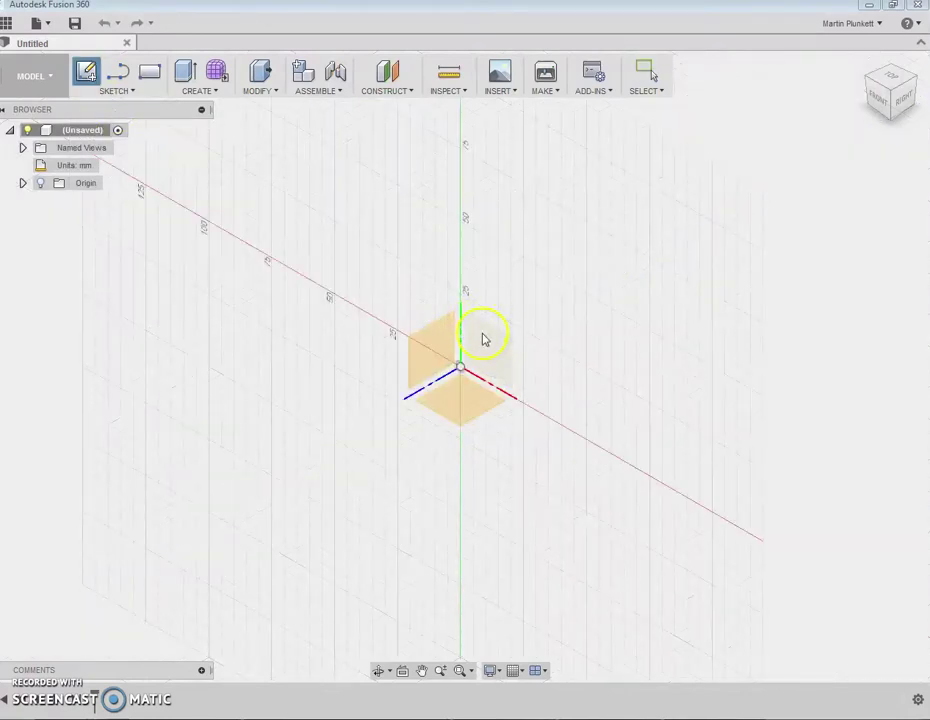
{"action": "left_click", "coordinate": [482, 340]}
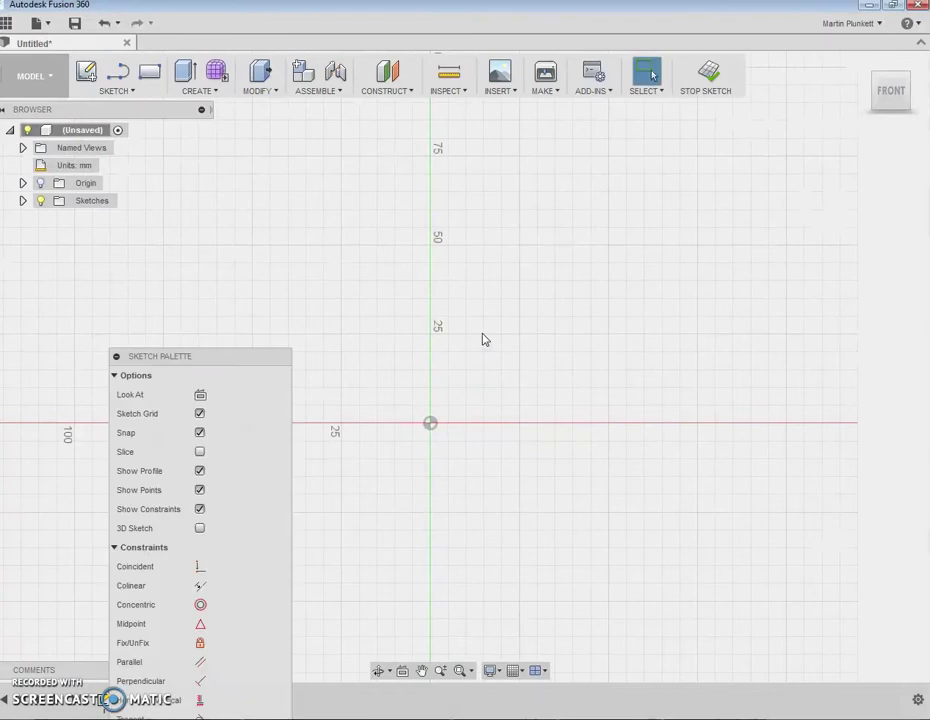
Sketch a vertical line 150 mm long straight up from the origin.
{"action": "left_click", "coordinate": [138, 92]}
{"action": "left_click", "coordinate": [112, 125]}
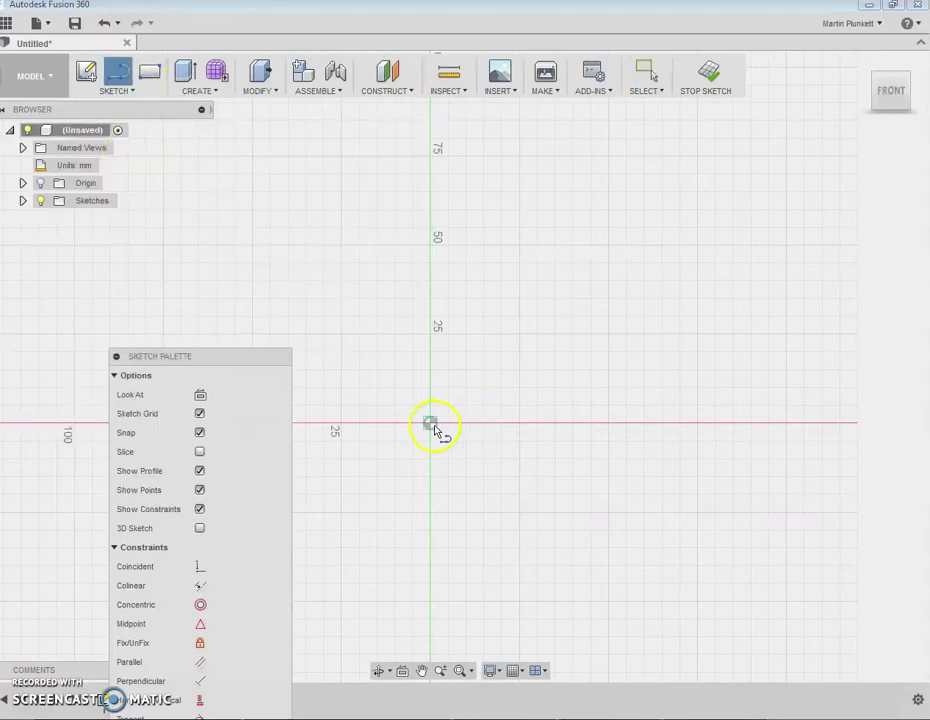
{"action": "left_click", "coordinate": [431, 424]}
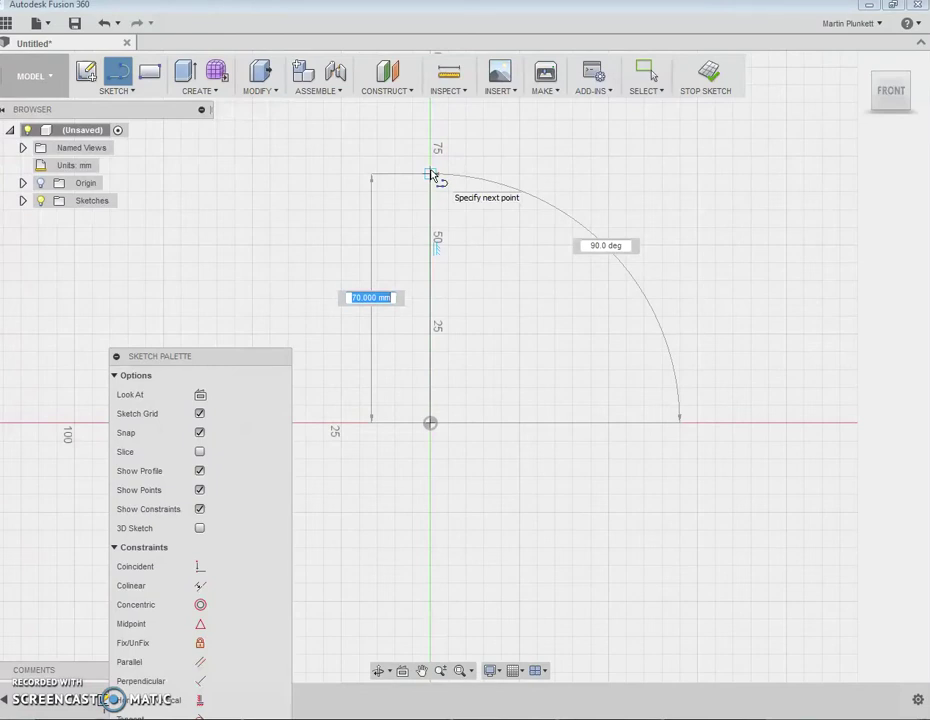
{"action": "scroll", "coordinate": [430, 175], "scroll_direction": "down", "scroll_amount": 5}
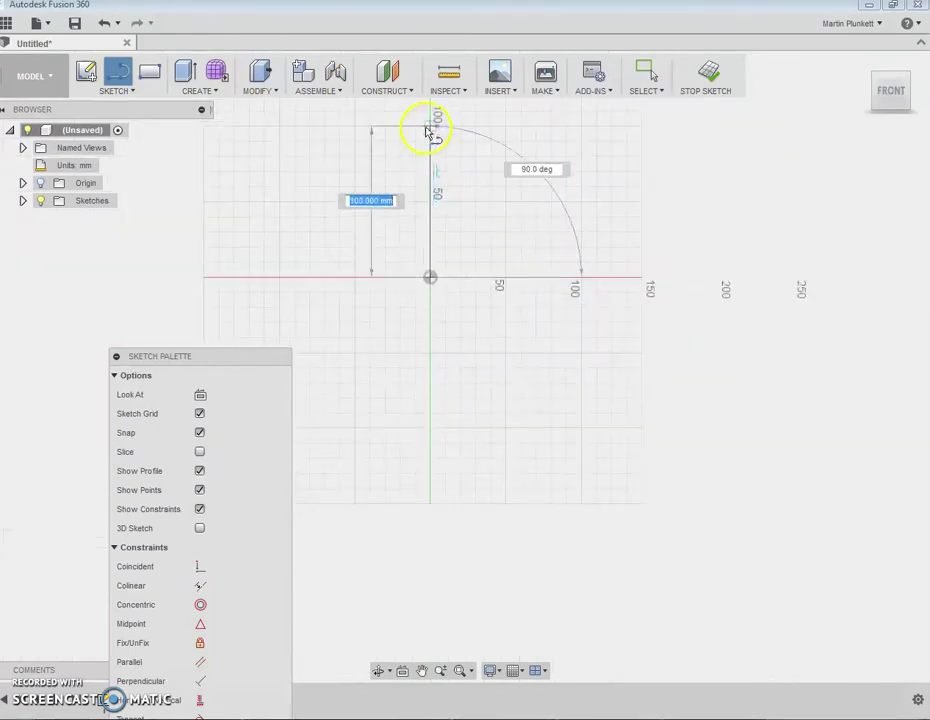
{"action": "scroll", "coordinate": [430, 127], "scroll_direction": "down", "scroll_amount": 8}
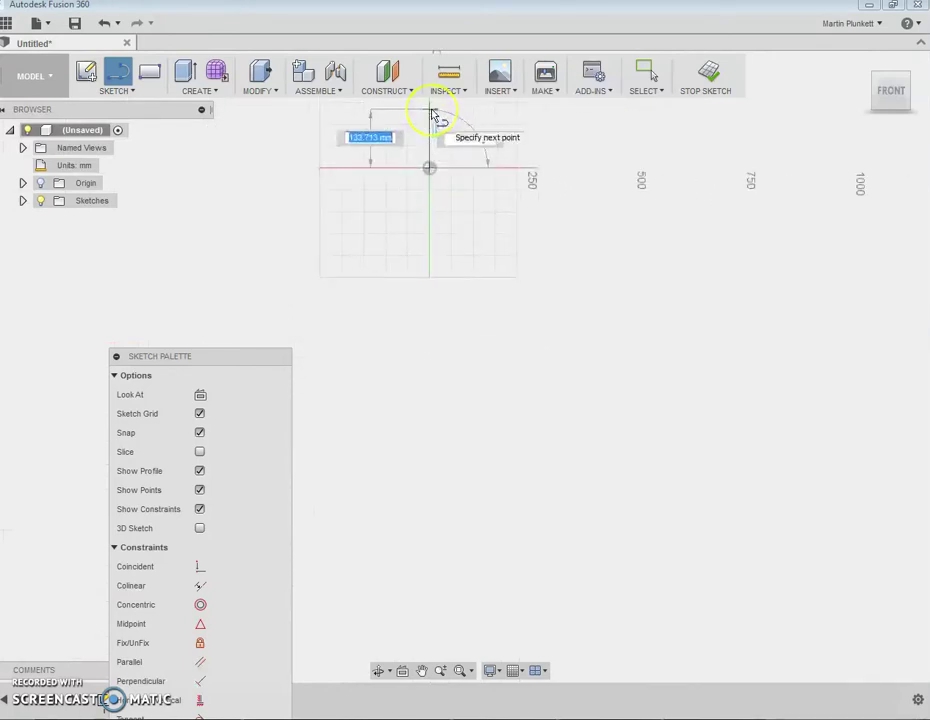
{"action": "scroll", "coordinate": [432, 115], "scroll_direction": "down", "scroll_amount": 3}
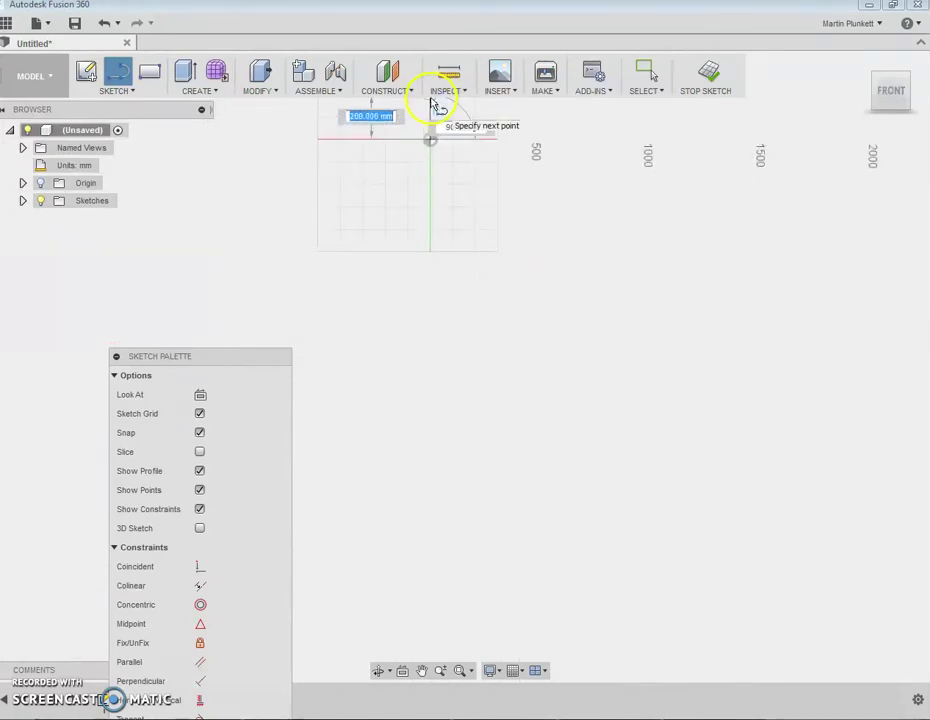
{"action": "scroll", "coordinate": [431, 104], "scroll_direction": "up", "scroll_amount": 8}
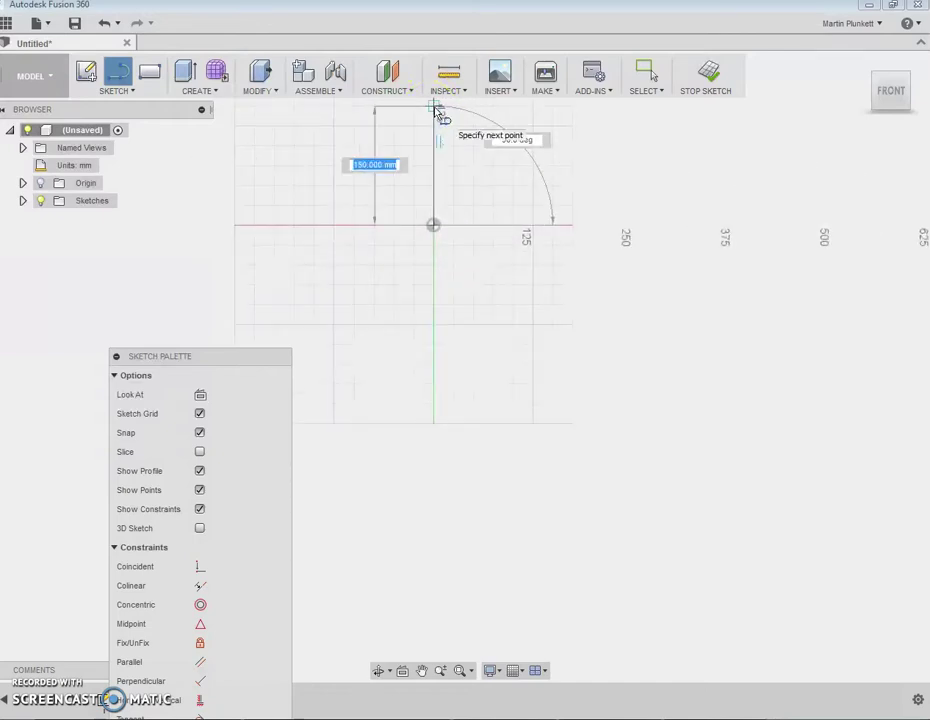
{"action": "left_click", "coordinate": [435, 108]}
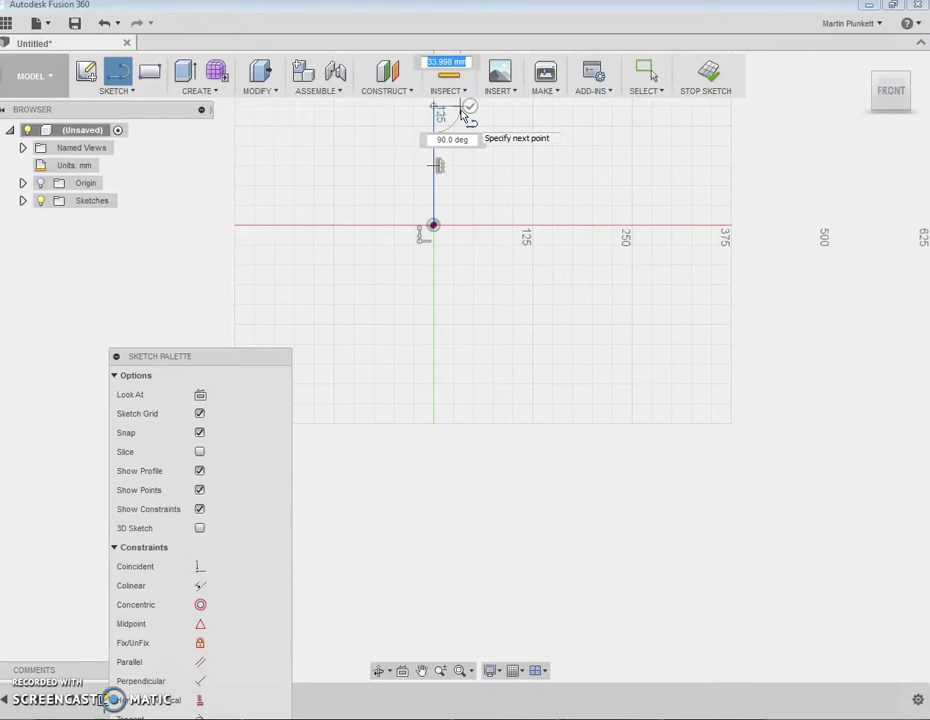
Add a 30 mm horizontal line to the right from the upper end of the 150 mm line and finish the line chain.
{"action": "scroll", "coordinate": [463, 113], "scroll_direction": "up", "scroll_amount": 10}
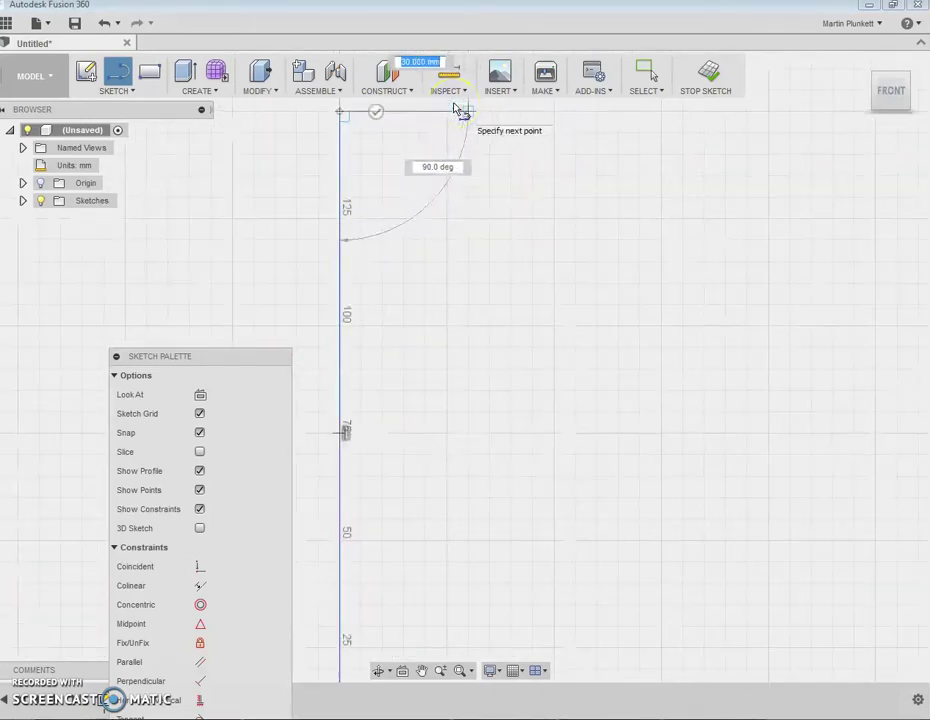
{"action": "left_click", "coordinate": [340, 110]}
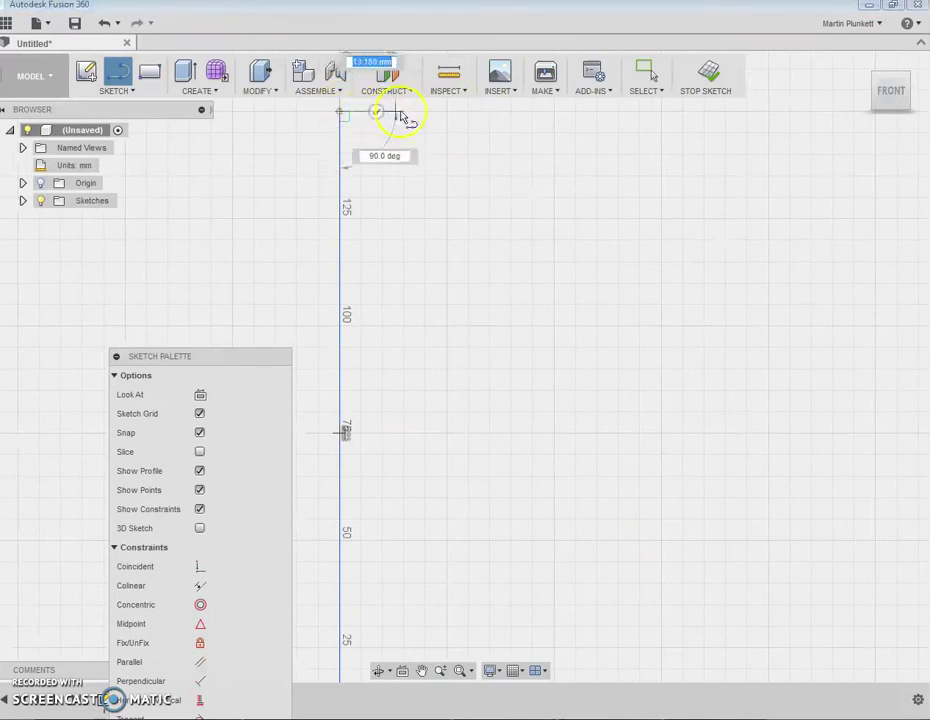
{"action": "left_click_drag", "start_coordinate": [378, 110], "coordinate": [470, 118]}
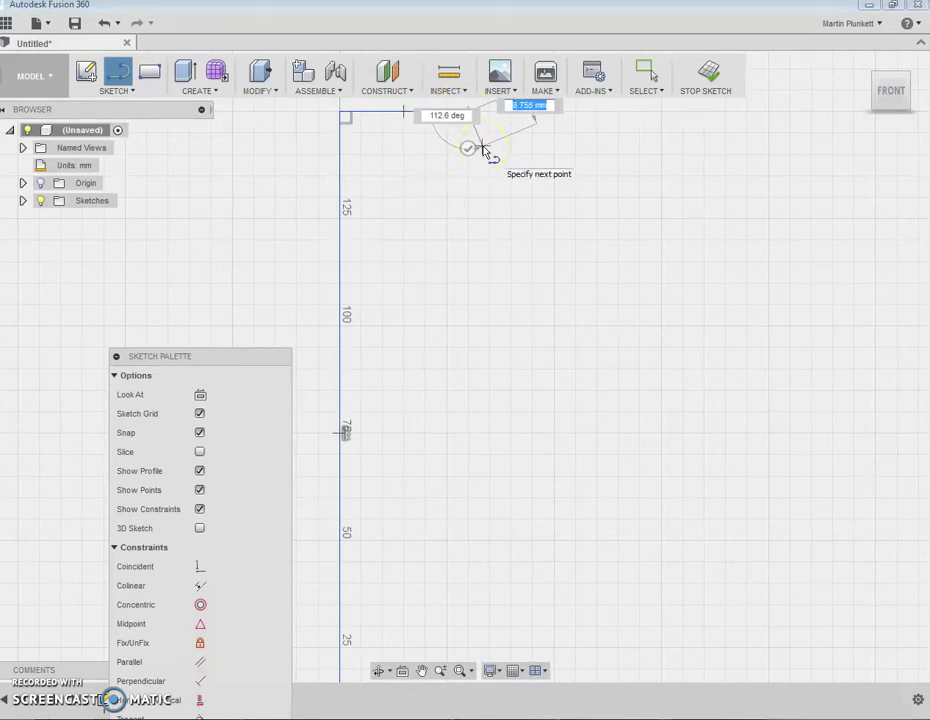
{"action": "right_click", "coordinate": [477, 158]}
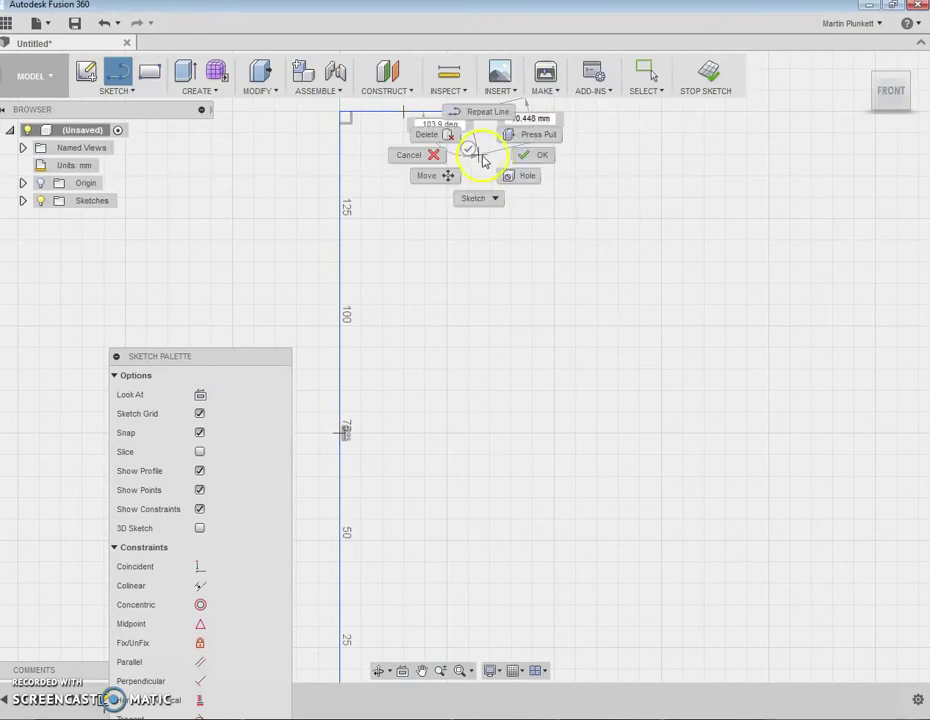
{"action": "left_click", "coordinate": [532, 170]}
Sketch a closed 10 mm wide, 50 mm high rectangle of lines from the origin against the long vertical line.
{"action": "scroll", "coordinate": [394, 590], "scroll_direction": "down", "scroll_amount": 5}
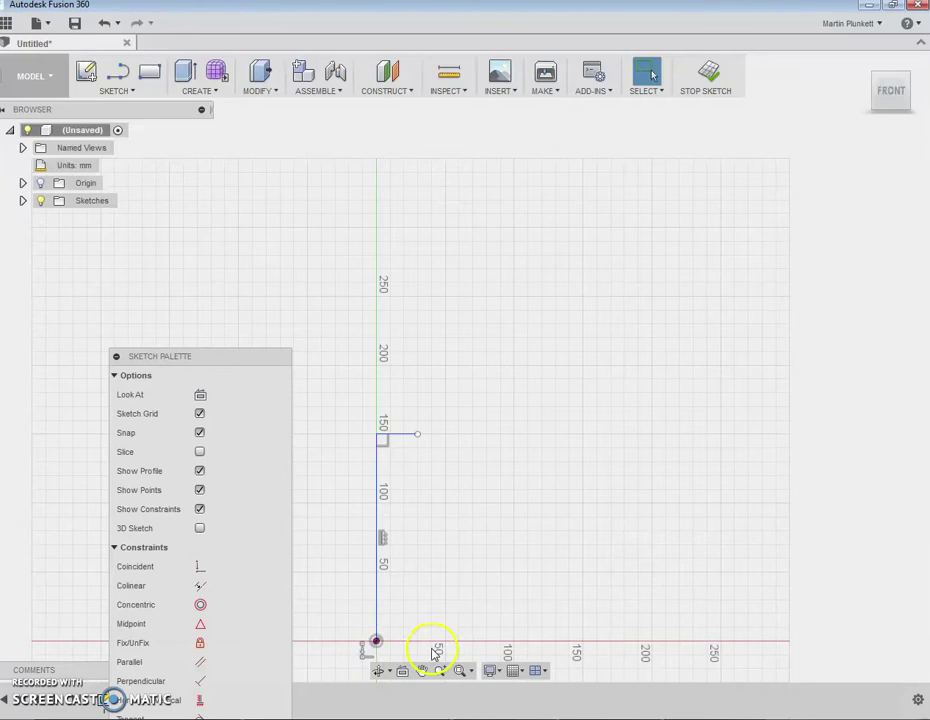
{"action": "scroll", "coordinate": [380, 643], "scroll_direction": "up", "scroll_amount": 5}
{"action": "scroll", "coordinate": [305, 635], "scroll_direction": "down", "scroll_amount": 2}
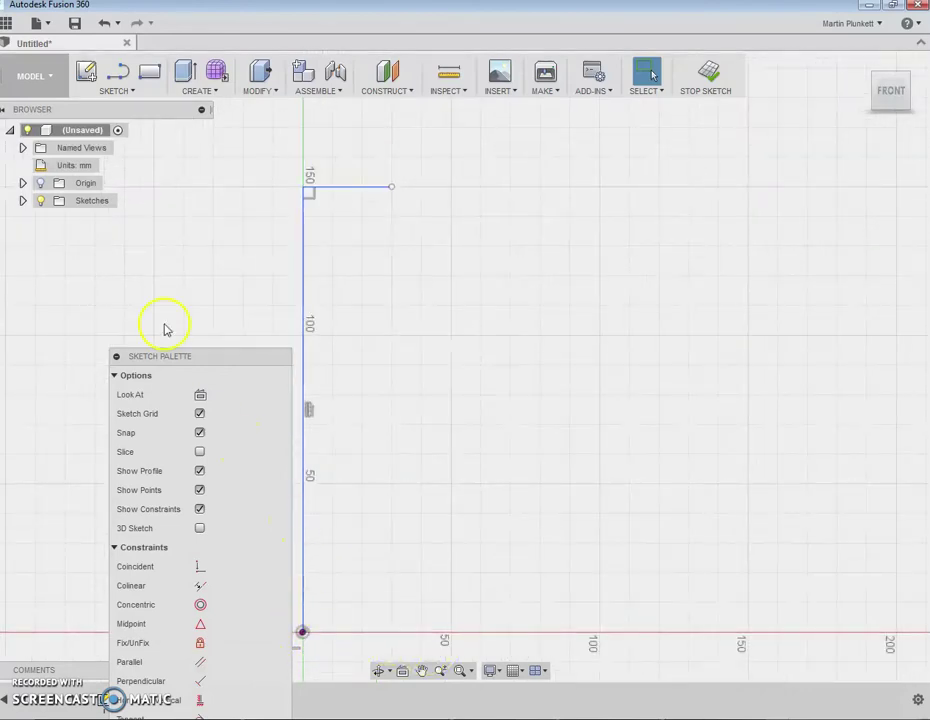
{"action": "left_click", "coordinate": [124, 92]}
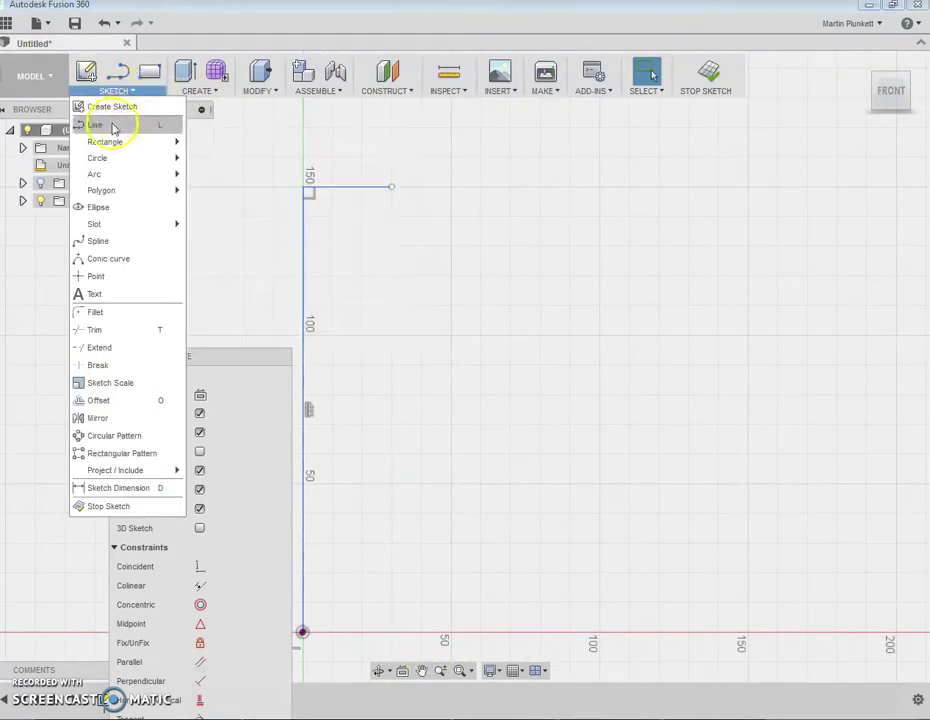
{"action": "left_click", "coordinate": [112, 124]}
{"action": "left_click", "coordinate": [303, 633]}
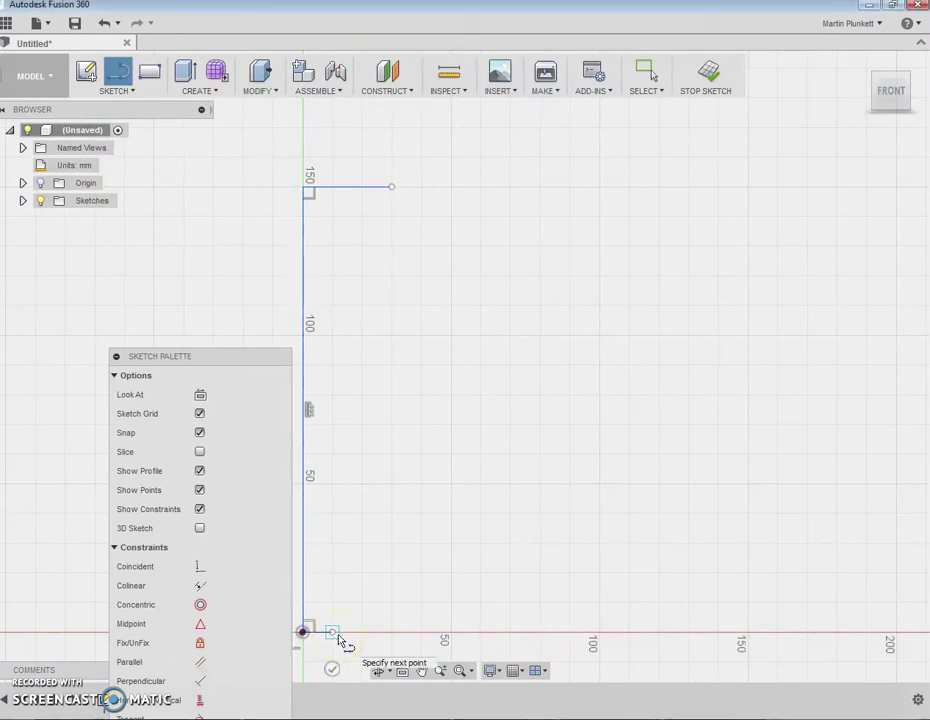
{"action": "left_click", "coordinate": [332, 632]}
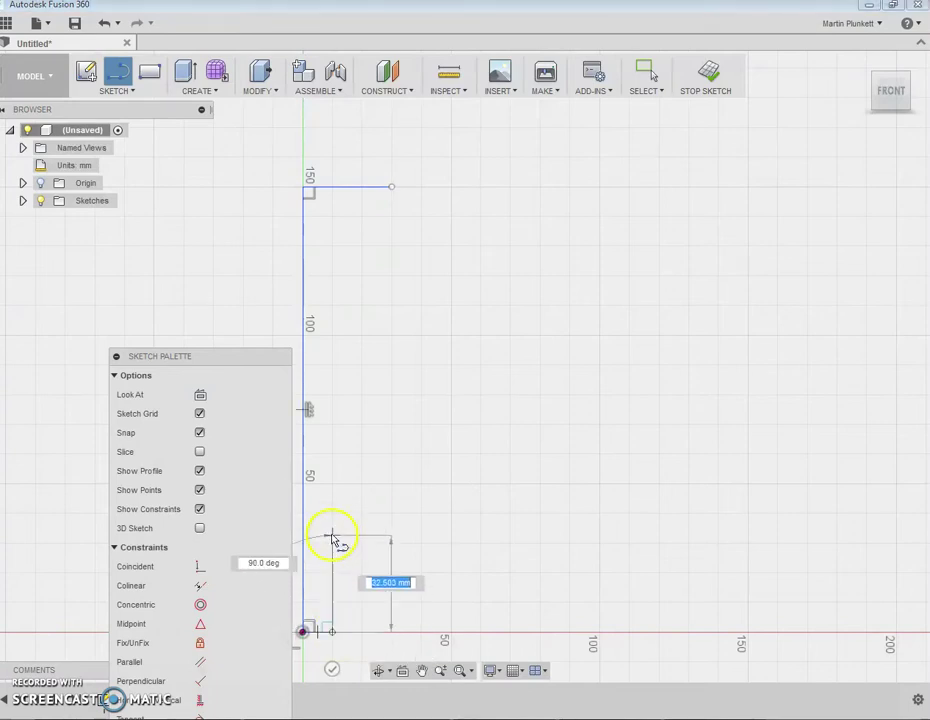
{"action": "left_click", "coordinate": [332, 487]}
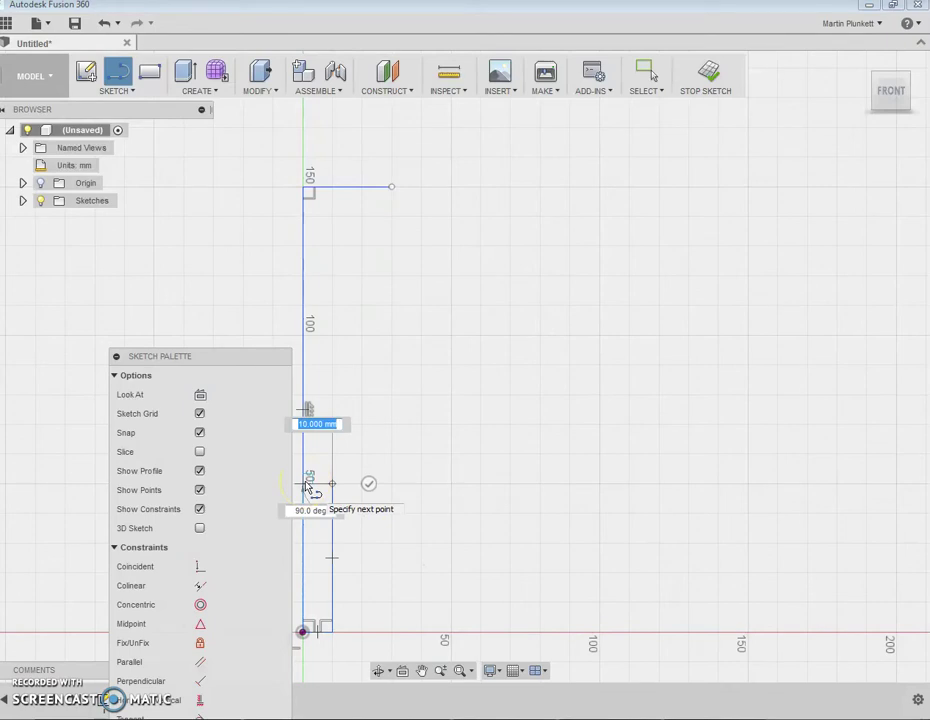
{"action": "left_click", "coordinate": [305, 485]}
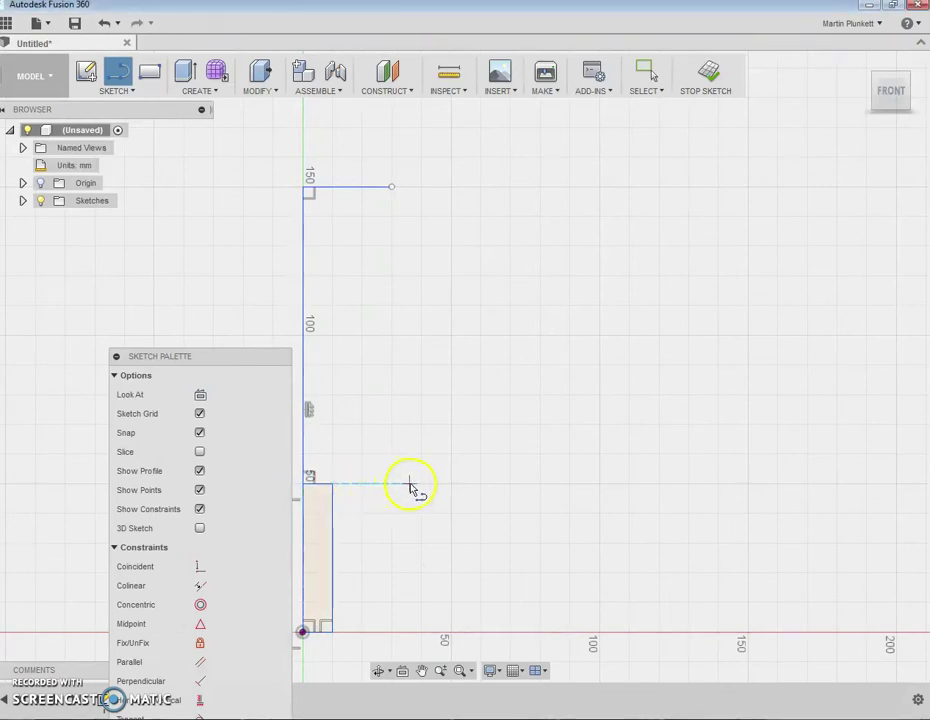
Sketch a horizontal line about 40 mm long from the long vertical line along the narrow rectangle's upper edge and beyond.
{"action": "left_click", "coordinate": [132, 91]}
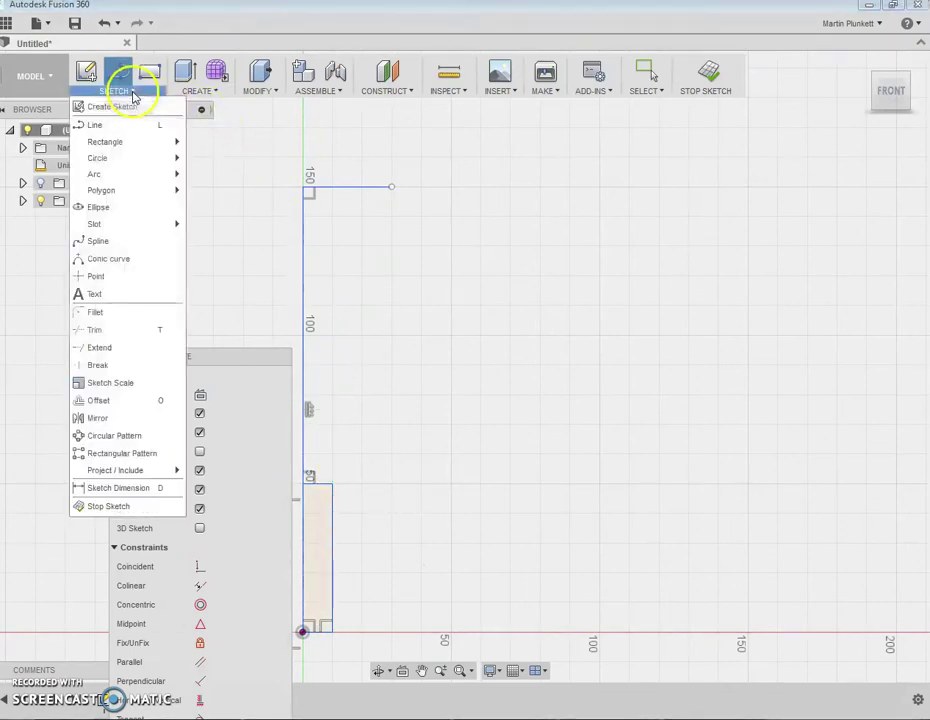
{"action": "left_click", "coordinate": [120, 125]}
{"action": "left_click", "coordinate": [332, 485]}
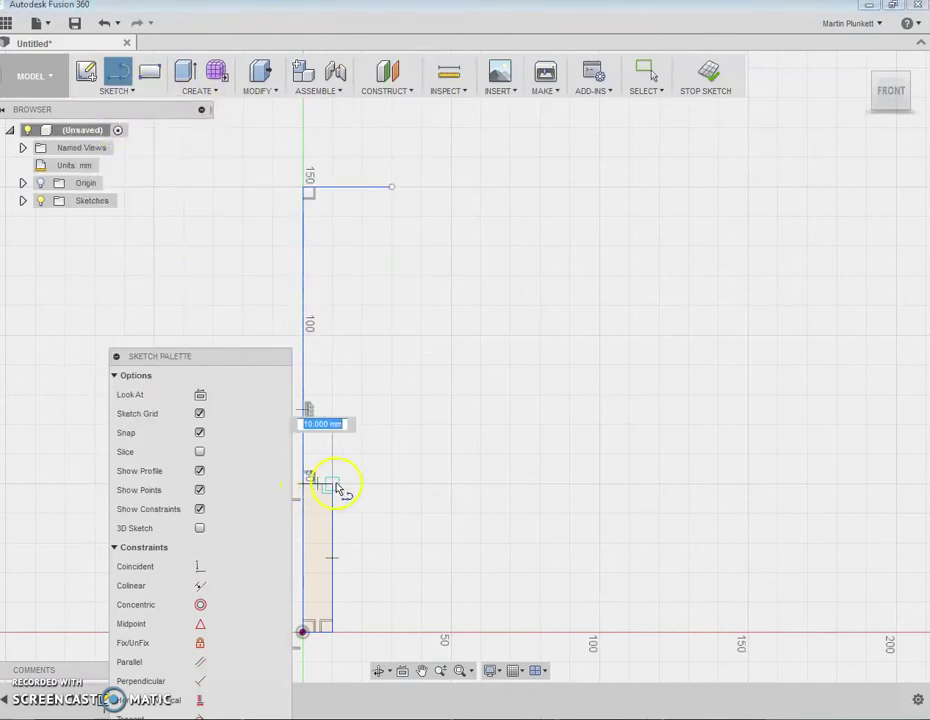
{"action": "left_click", "coordinate": [421, 485]}
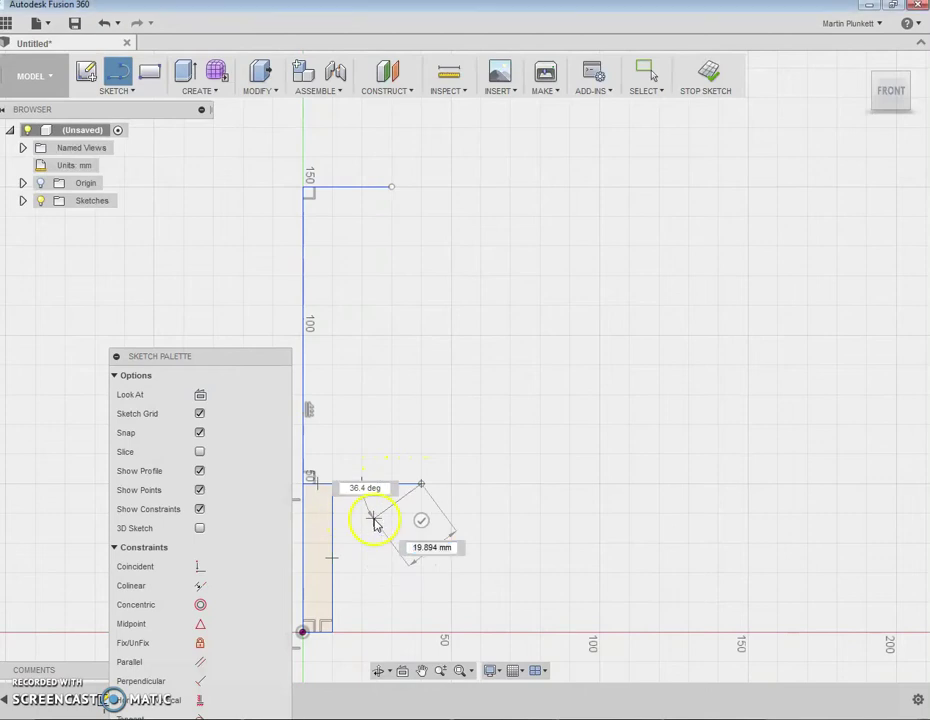
{"action": "key", "text": "Escape"}
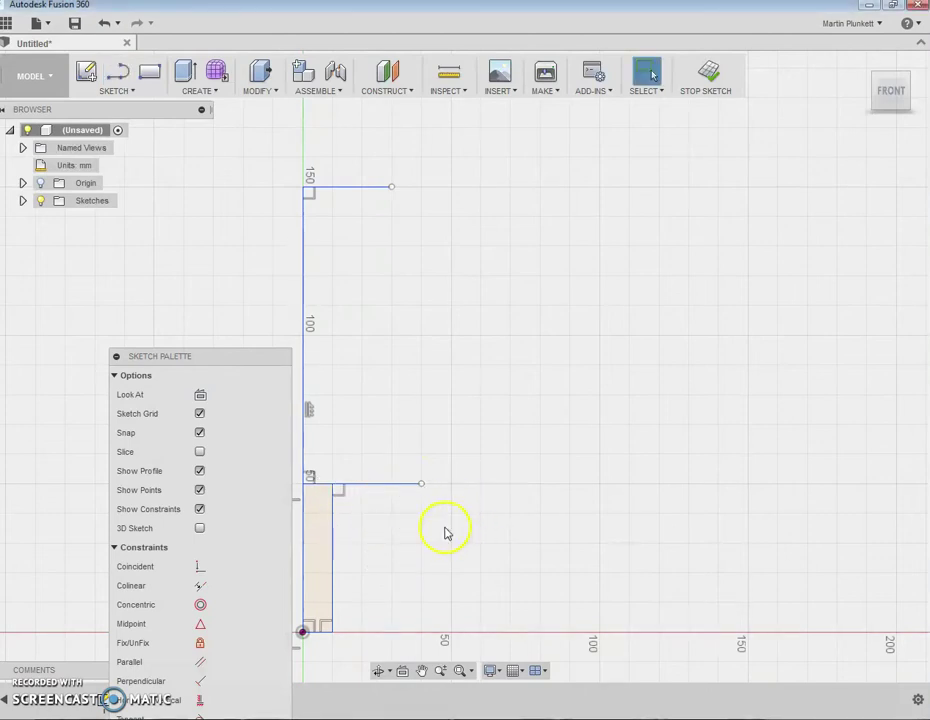
Sketch an 85 mm vertical line upward from the horizontal axis, 20 mm to the right of the origin.
{"action": "left_click", "coordinate": [118, 92]}
{"action": "left_click", "coordinate": [124, 122]}
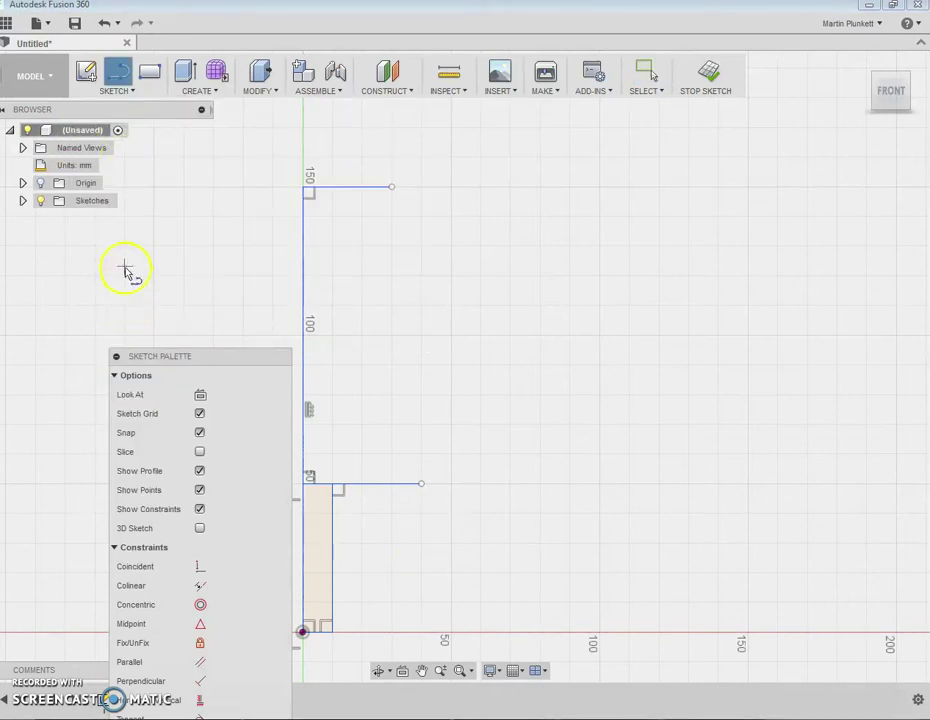
{"action": "left_click", "coordinate": [362, 632]}
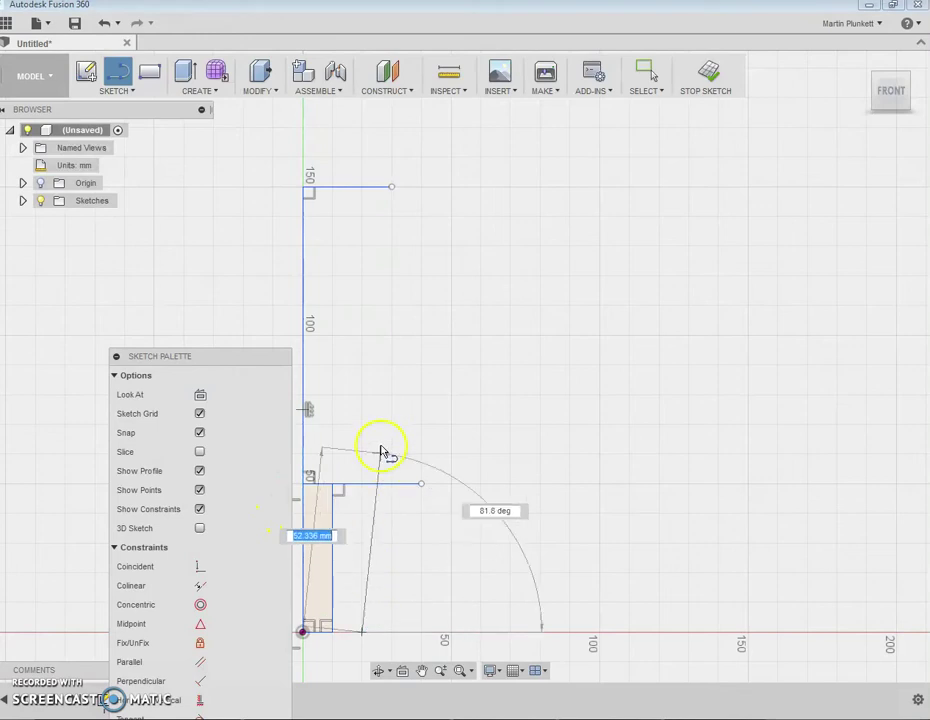
{"action": "scroll", "coordinate": [362, 385], "scroll_direction": "up", "scroll_amount": 3}
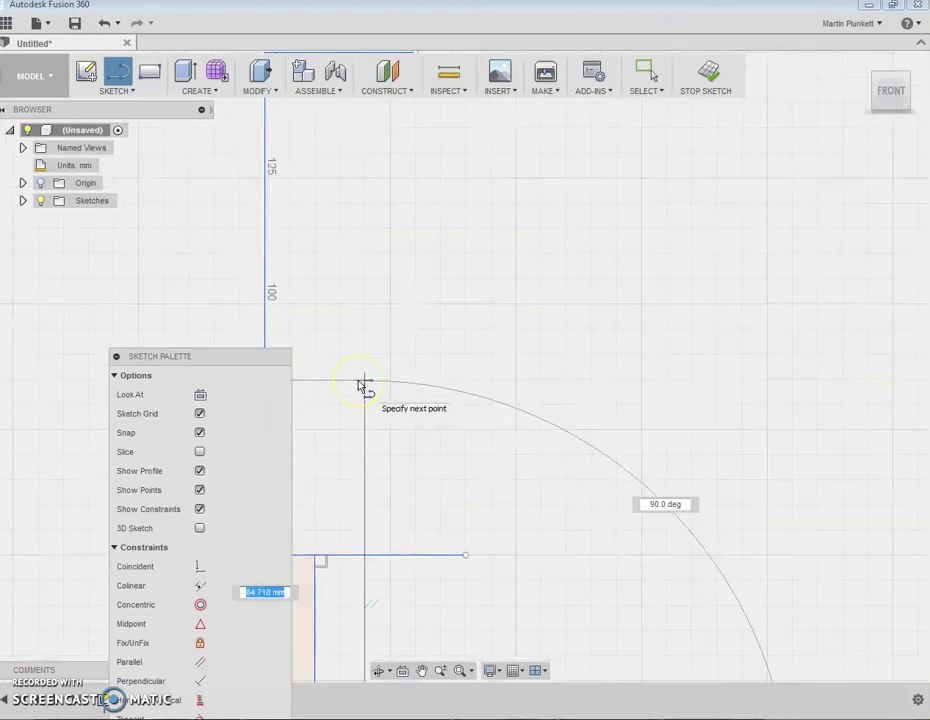
{"action": "left_click", "coordinate": [364, 381]}
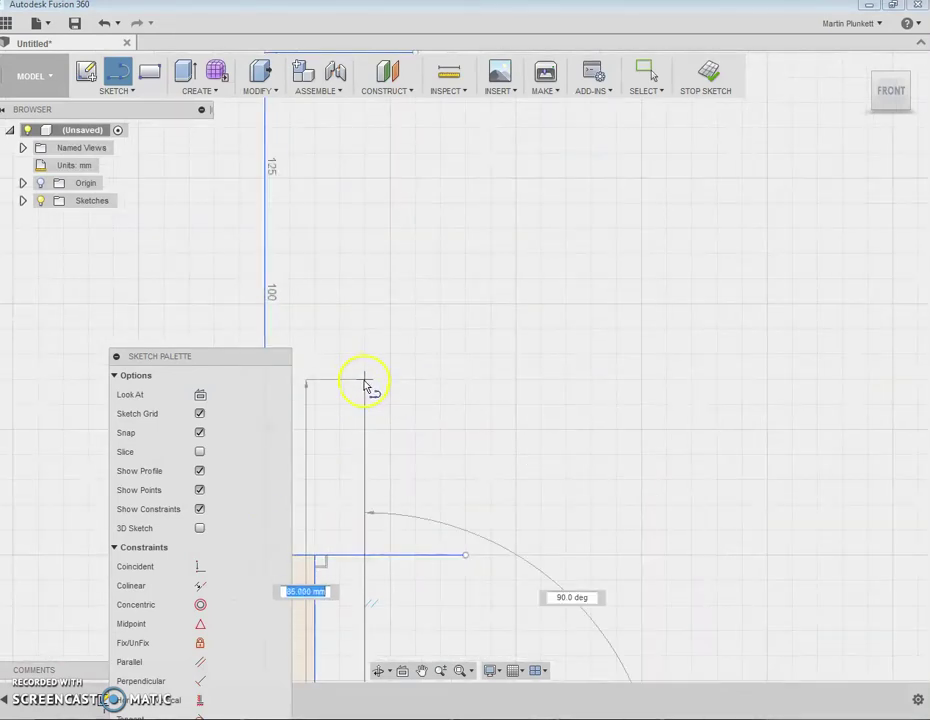
{"action": "scroll", "coordinate": [364, 384], "scroll_direction": "down", "scroll_amount": 5}
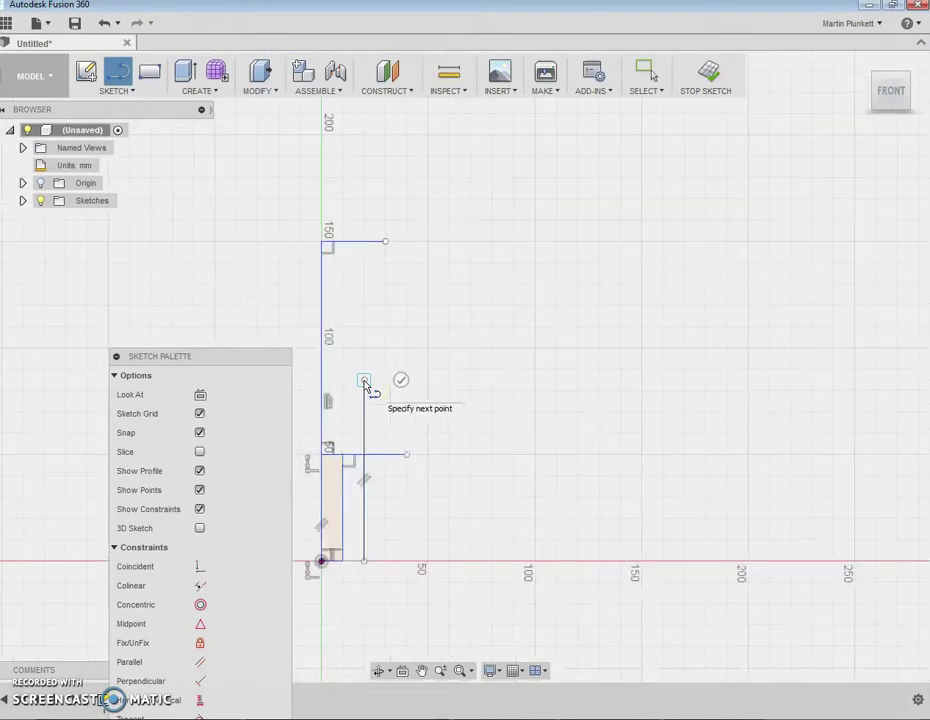
Sketch a horizontal line from the long vertical line through the 85 mm line's upper end, reaching about 35 mm out.
{"action": "left_click", "coordinate": [135, 91]}
{"action": "left_click", "coordinate": [118, 125]}
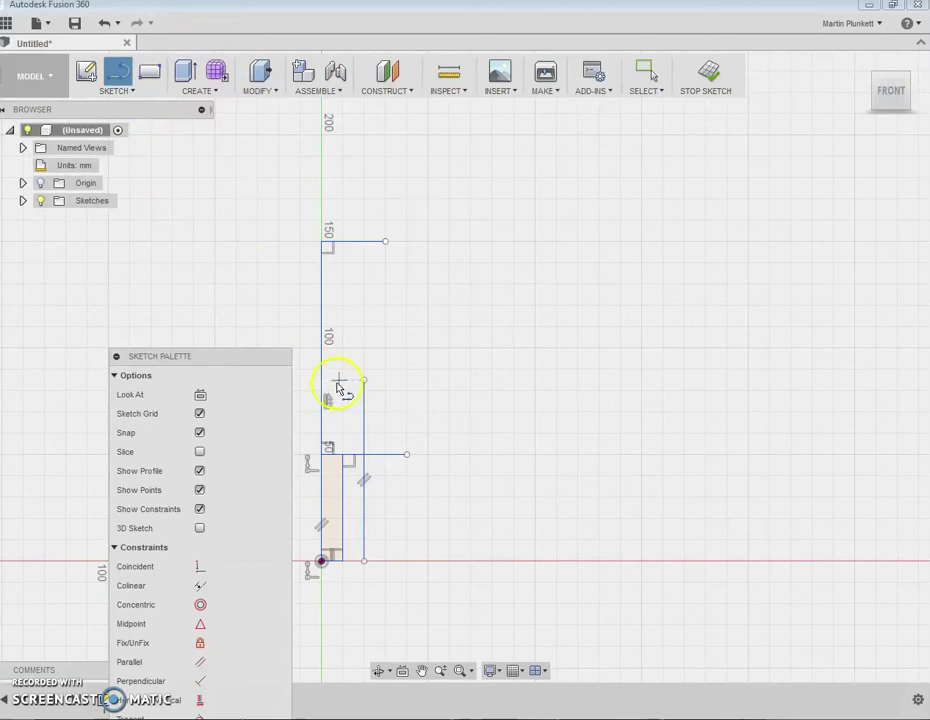
{"action": "scroll", "coordinate": [325, 383], "scroll_direction": "up", "scroll_amount": 3}
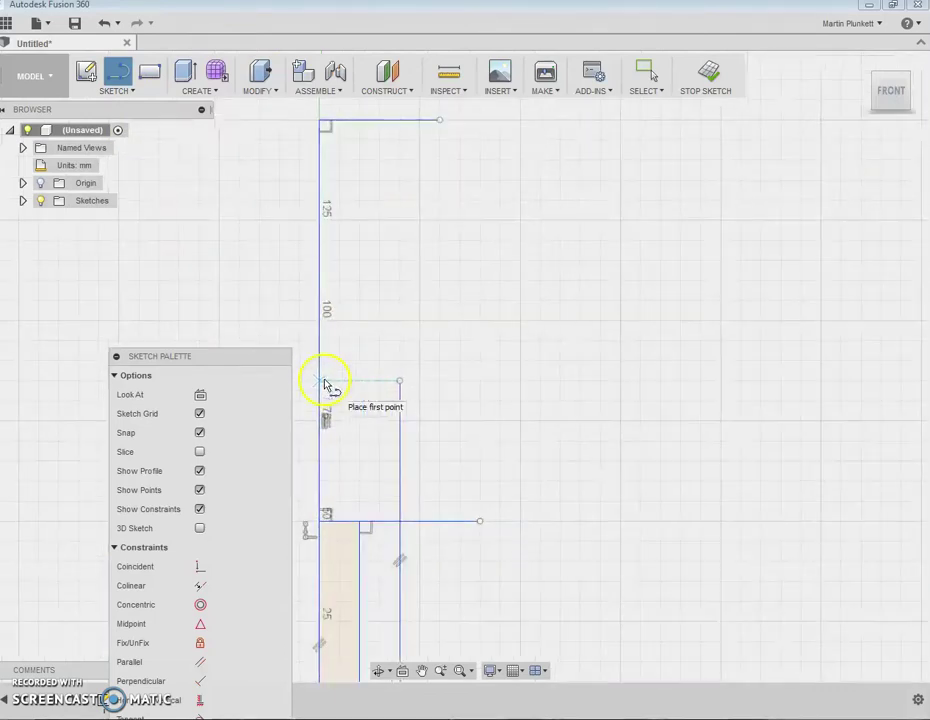
{"action": "left_click", "coordinate": [320, 381]}
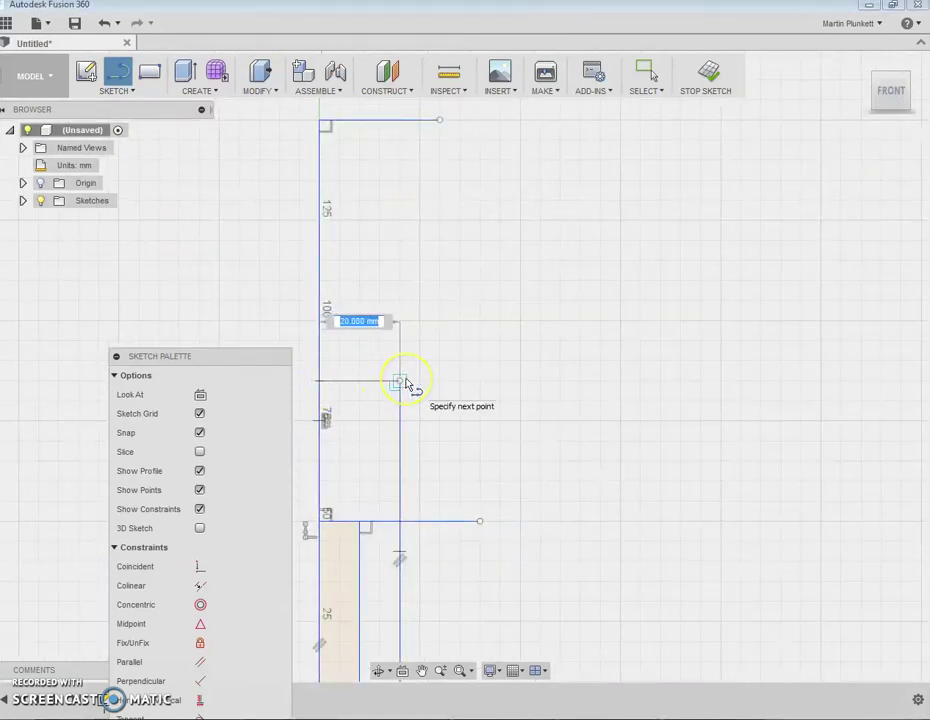
{"action": "left_click_drag", "start_coordinate": [410, 384], "coordinate": [459, 384]}
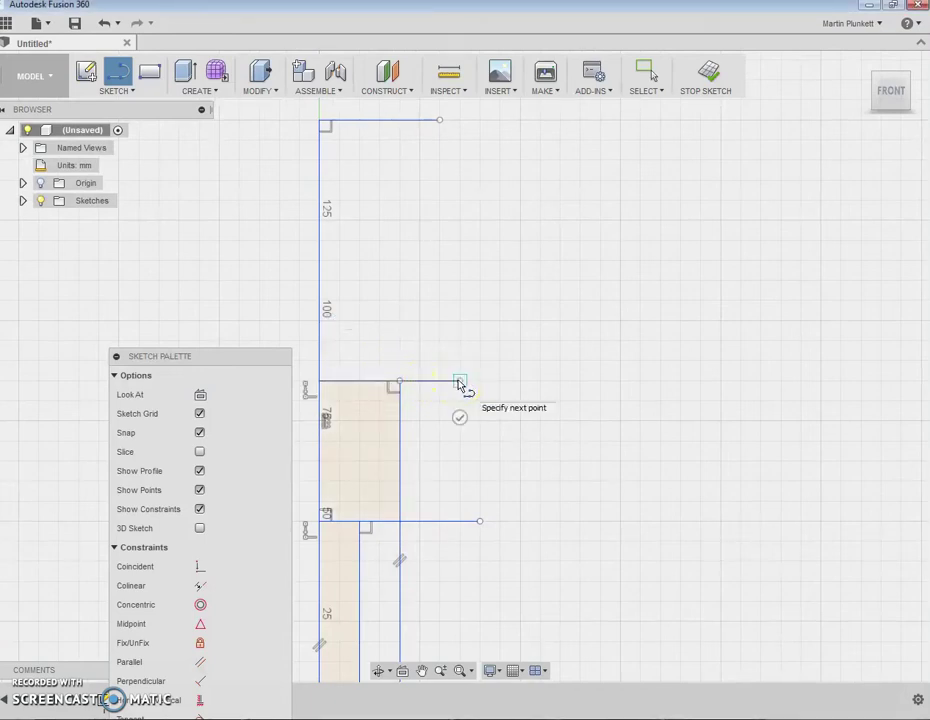
Sketch a 115 mm vertical line upward from the horizontal axis, 15 mm from the origin, and join its upper end horizontally to the long vertical line.
{"action": "scroll", "coordinate": [459, 384], "scroll_direction": "down", "scroll_amount": 6}
{"action": "mouse_move", "coordinate": [457, 380]}
{"action": "left_mouse_down"}
{"action": "mouse_move", "coordinate": [266, 322]}
{"action": "mouse_move", "coordinate": [180, 72]}
{"action": "left_mouse_up"}
{"action": "left_click", "coordinate": [117, 88]}
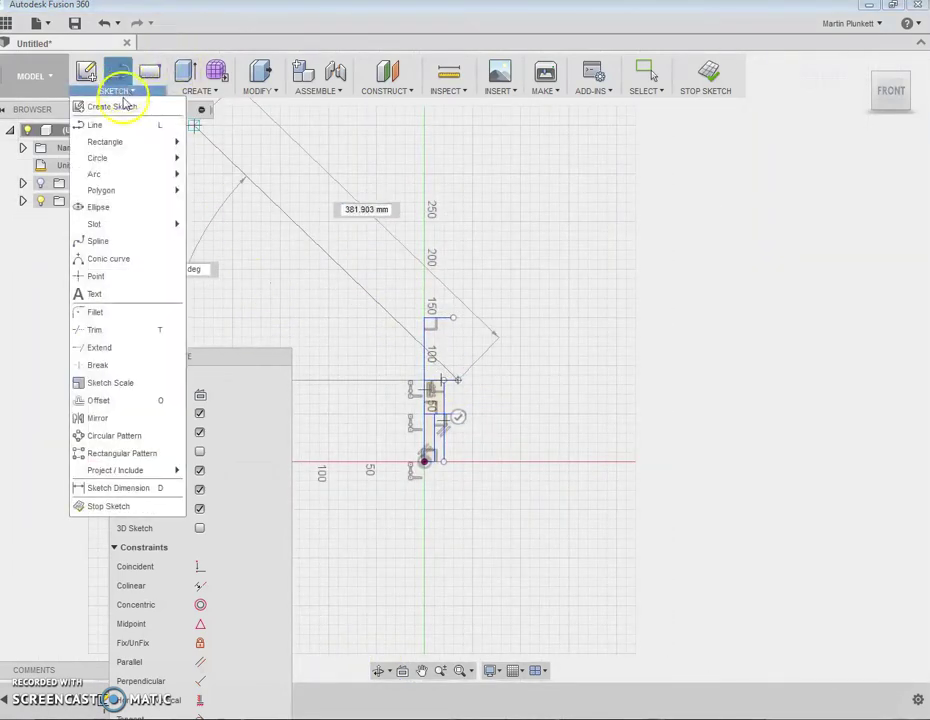
{"action": "left_click", "coordinate": [100, 128]}
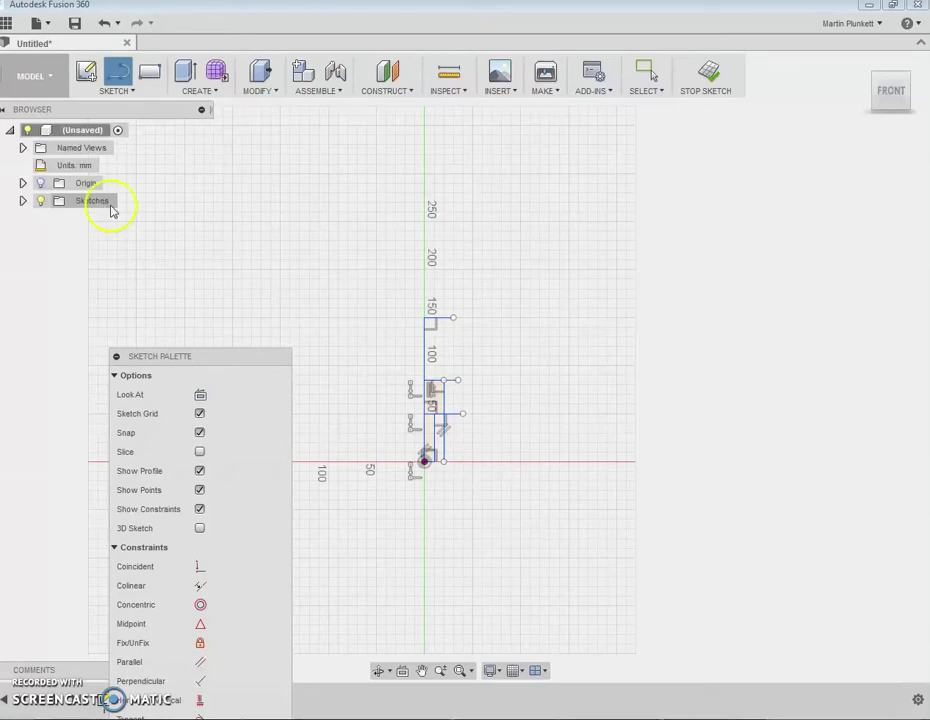
{"action": "scroll", "coordinate": [447, 400], "scroll_direction": "up", "scroll_amount": 2}
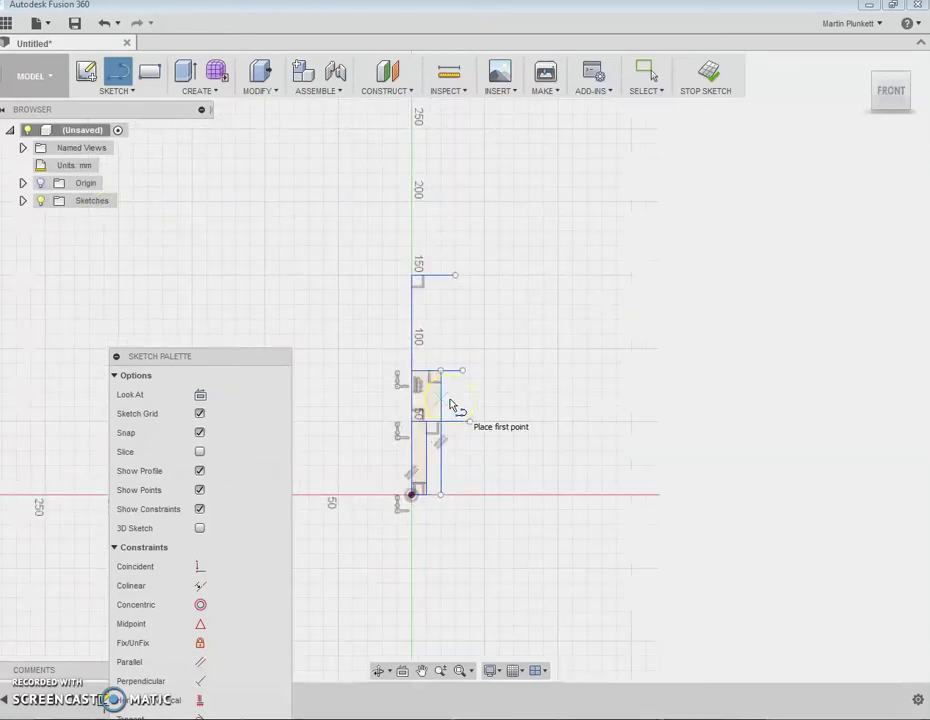
{"action": "scroll", "coordinate": [446, 384], "scroll_direction": "up", "scroll_amount": 2}
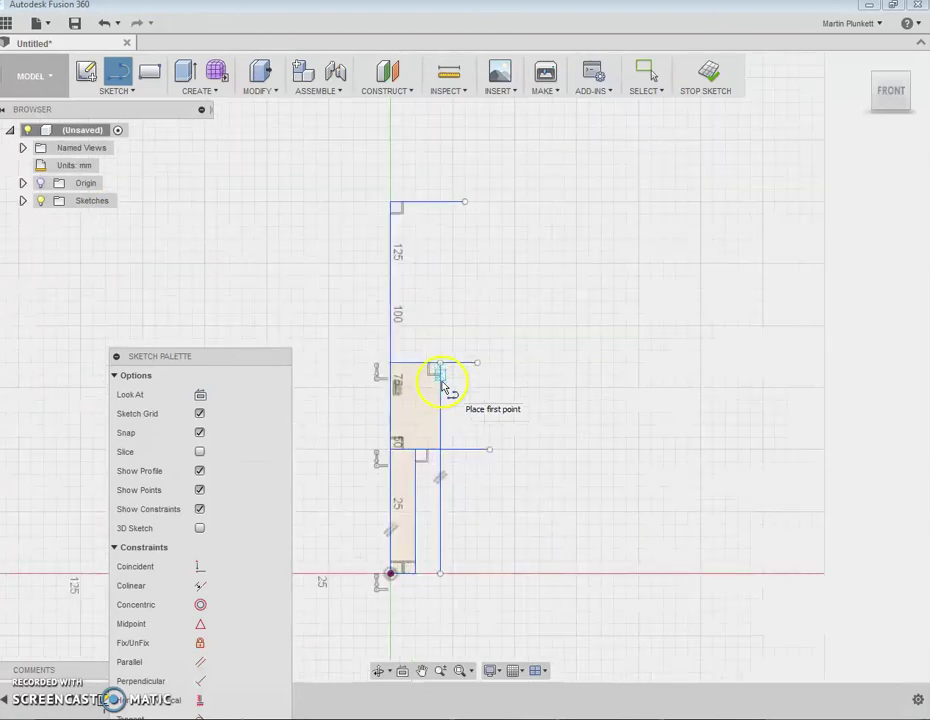
{"action": "left_click", "coordinate": [124, 90]}
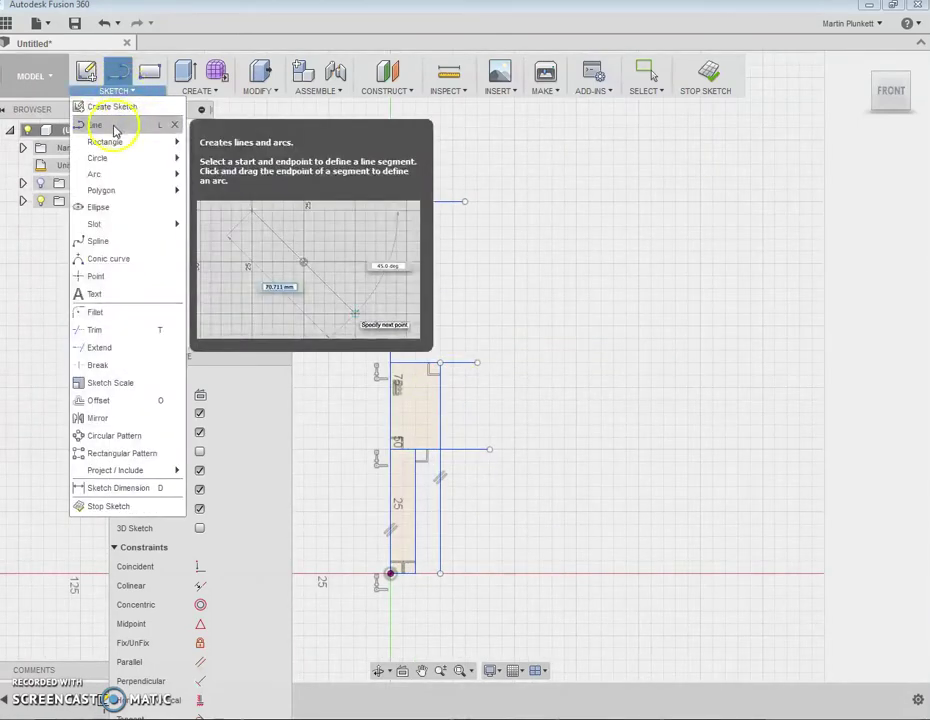
{"action": "left_click", "coordinate": [118, 125]}
{"action": "left_click", "coordinate": [428, 573]}
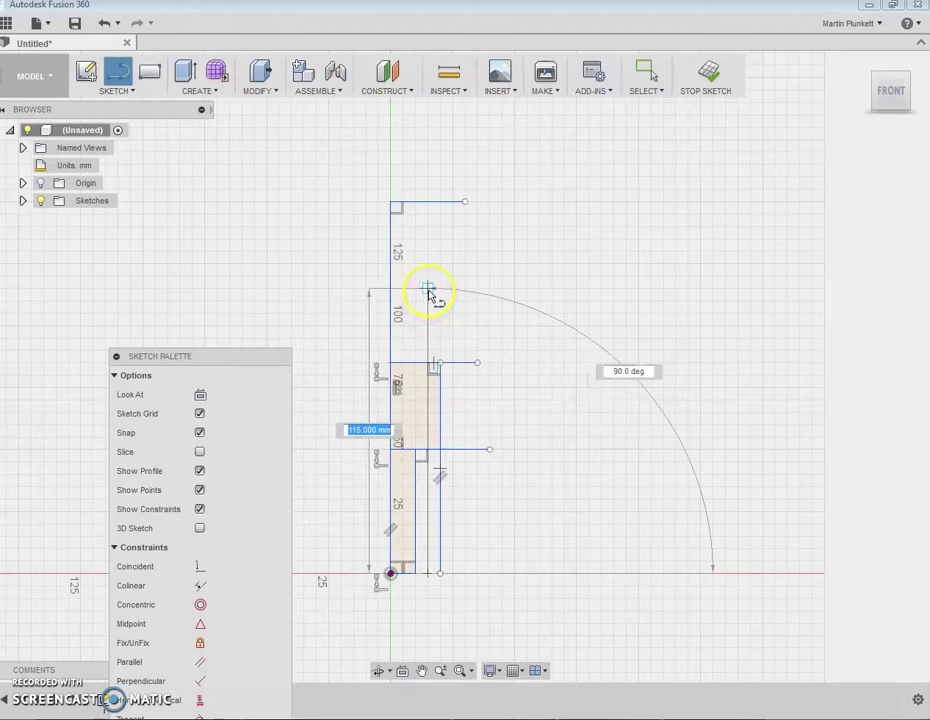
{"action": "left_click", "coordinate": [428, 290]}
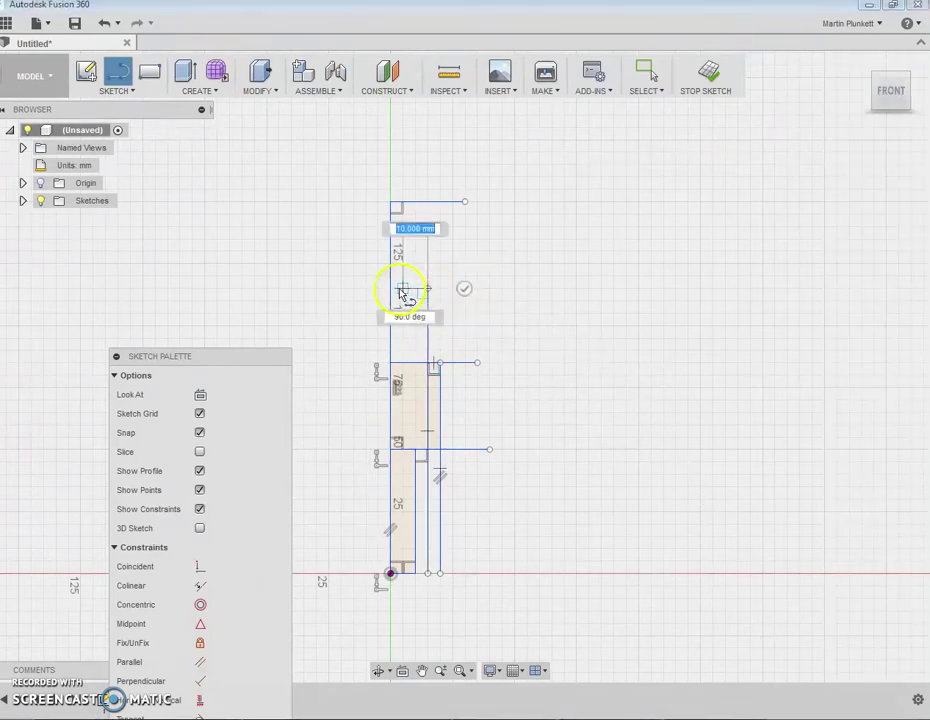
{"action": "left_click", "coordinate": [390, 290]}
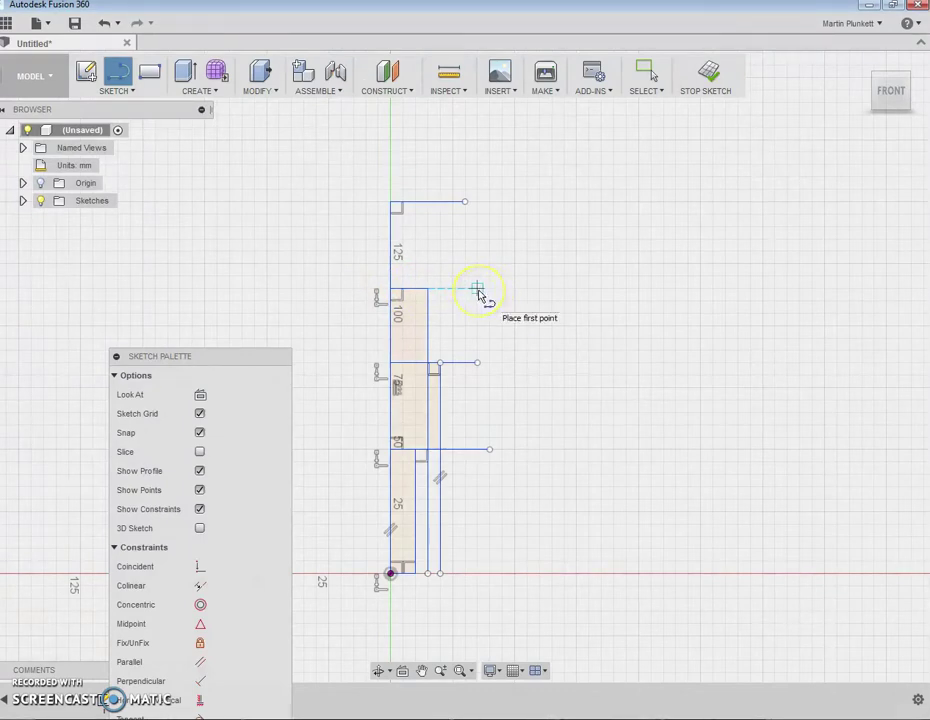
Sketch a horizontal line about 37.5 mm long from the long vertical line at 115 mm height, through the 115 mm line's upper end.
{"action": "scroll", "coordinate": [479, 293], "scroll_direction": "up", "scroll_amount": 1}
{"action": "left_click", "coordinate": [118, 90]}
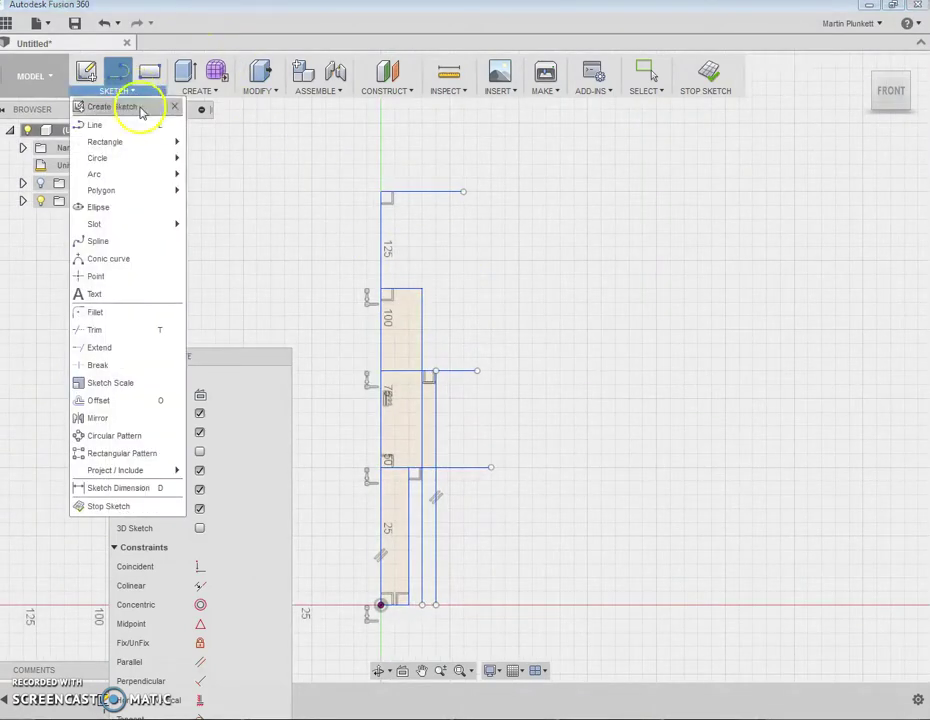
{"action": "left_click", "coordinate": [127, 128]}
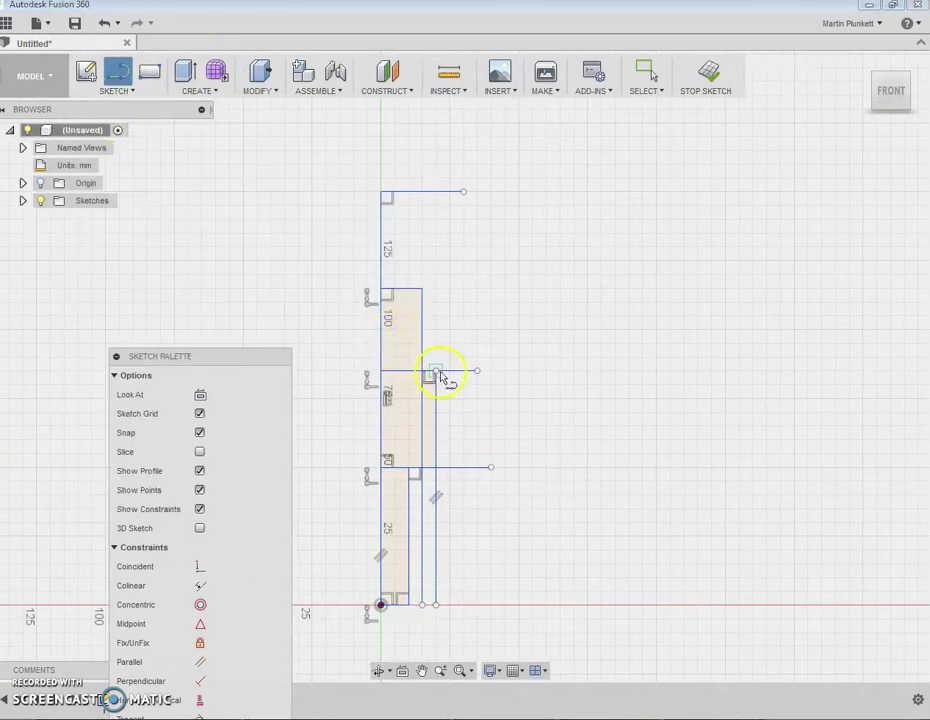
{"action": "left_click", "coordinate": [388, 296]}
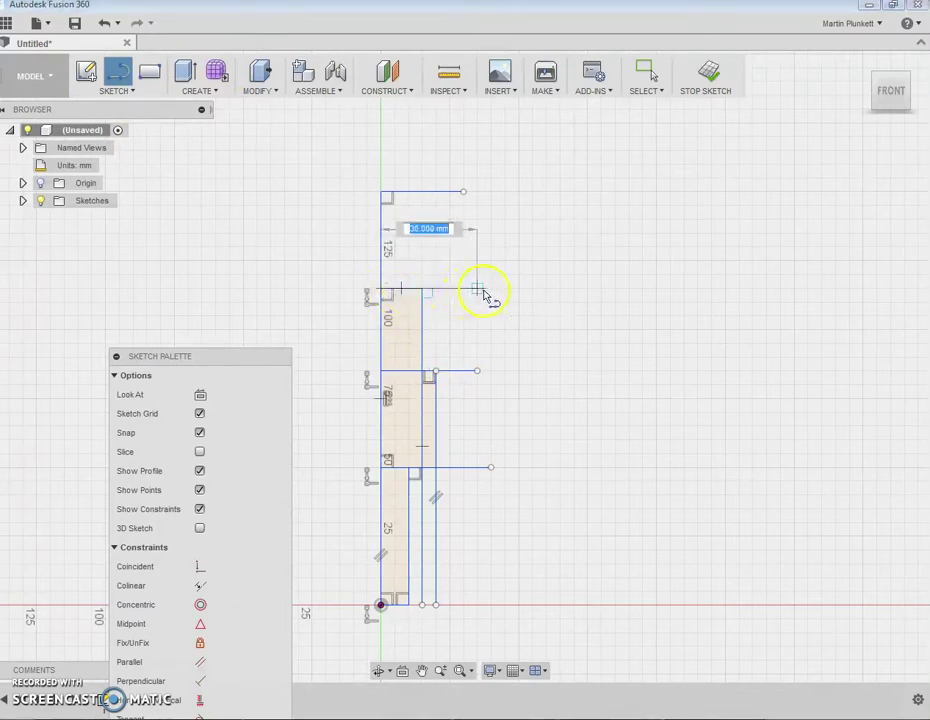
{"action": "left_click", "coordinate": [483, 289]}
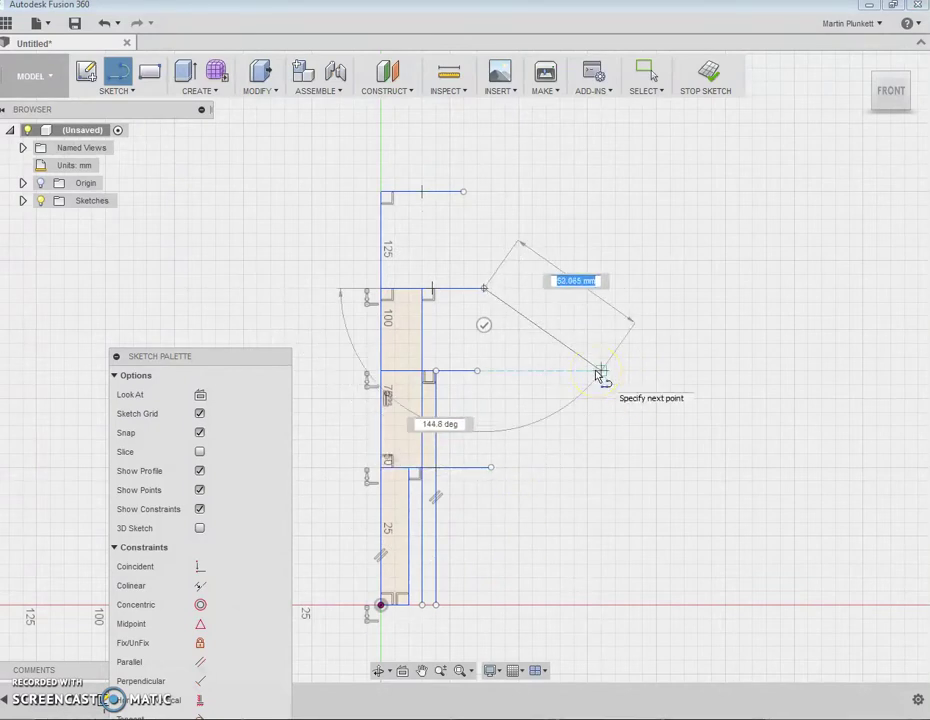
{"action": "right_click", "coordinate": [600, 374]}
{"action": "left_click", "coordinate": [647, 375]}
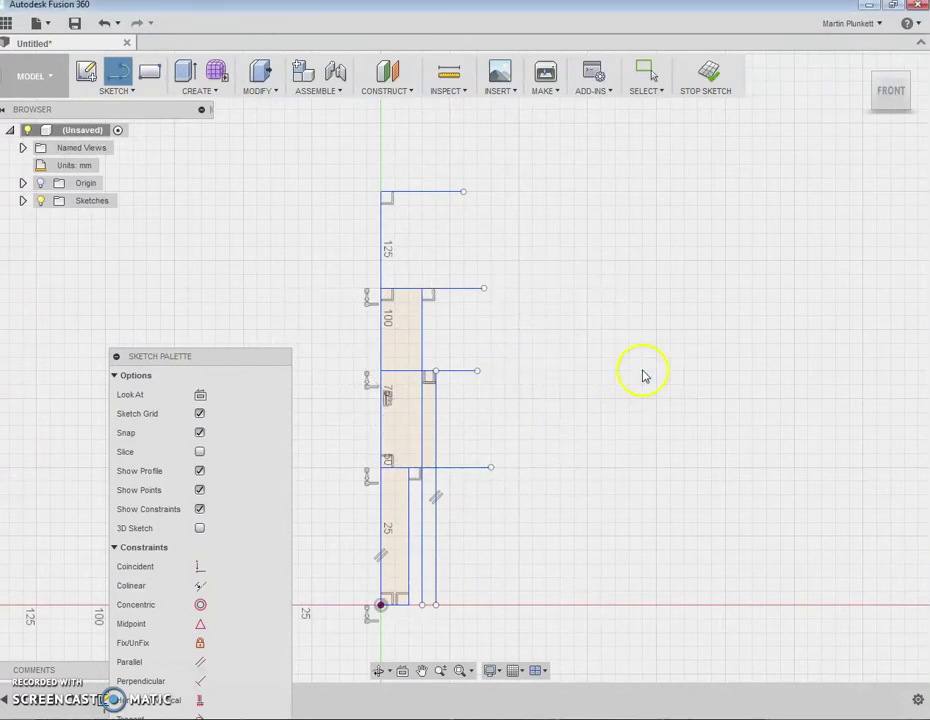
Trim away all segments of the two vertical helper lines 15 mm and 20 mm from the origin, keeping the horizontal lines and narrow rectangle.
{"action": "left_click", "coordinate": [115, 91]}
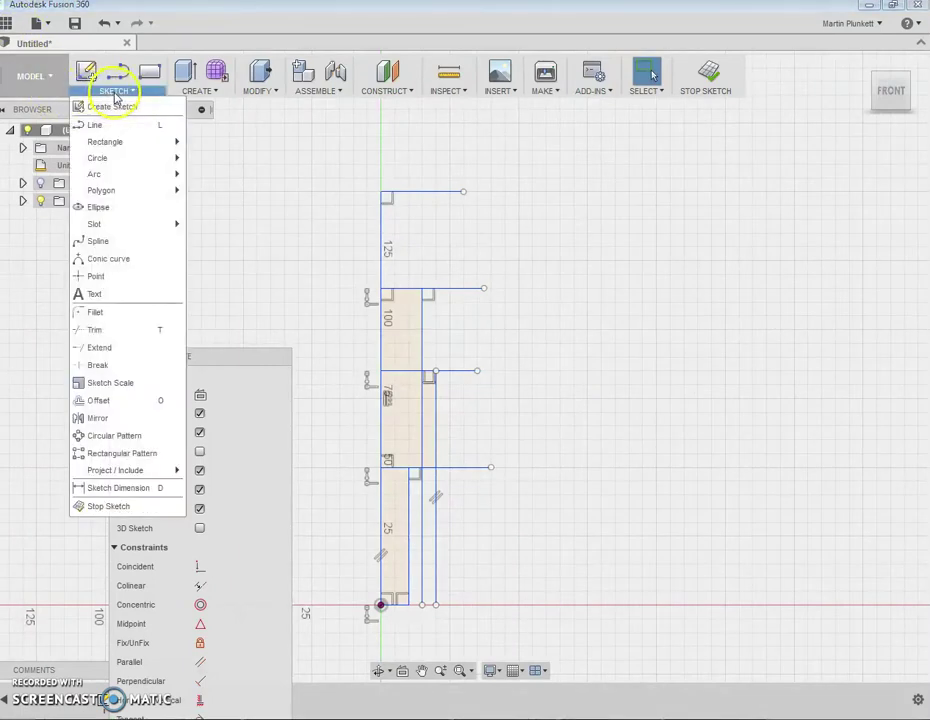
{"action": "left_click", "coordinate": [112, 331]}
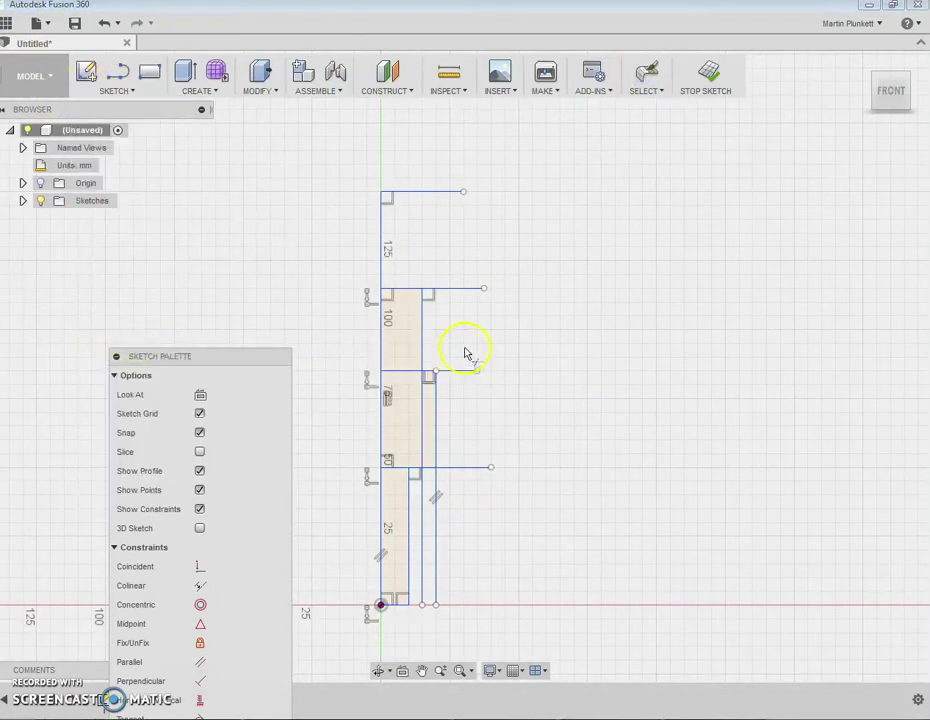
{"action": "left_click", "coordinate": [426, 332]}
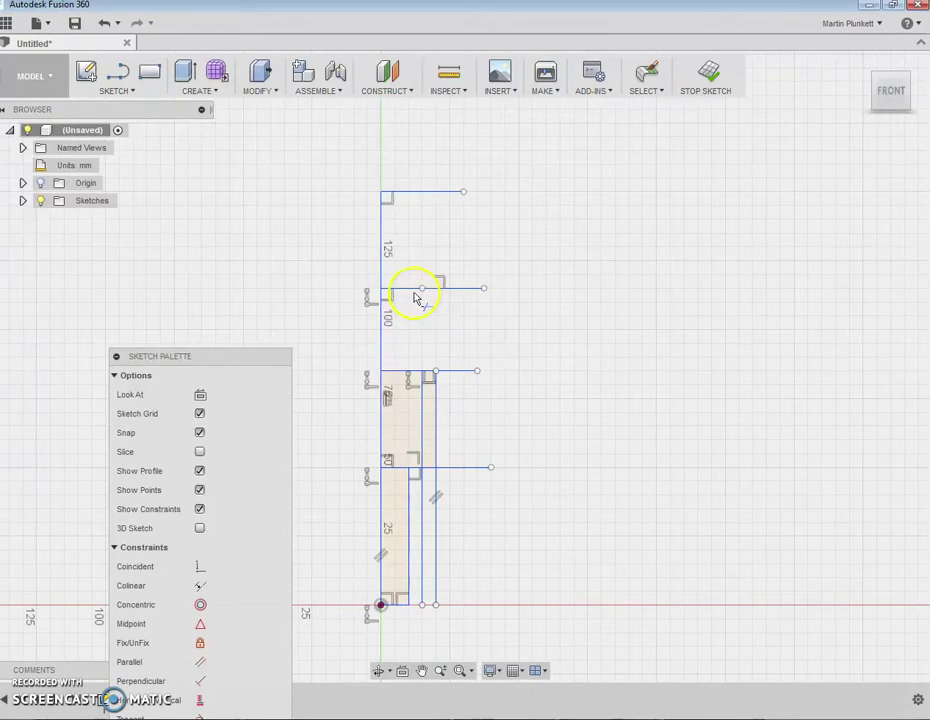
{"action": "left_click", "coordinate": [423, 405]}
{"action": "left_click", "coordinate": [435, 430]}
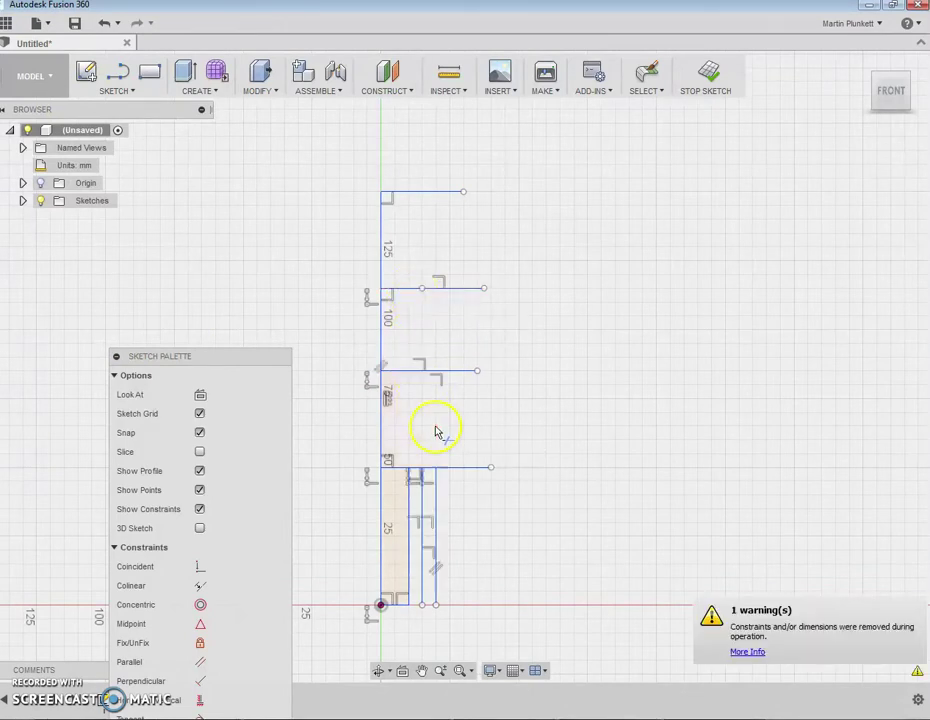
{"action": "left_click", "coordinate": [437, 505]}
{"action": "left_click", "coordinate": [423, 512]}
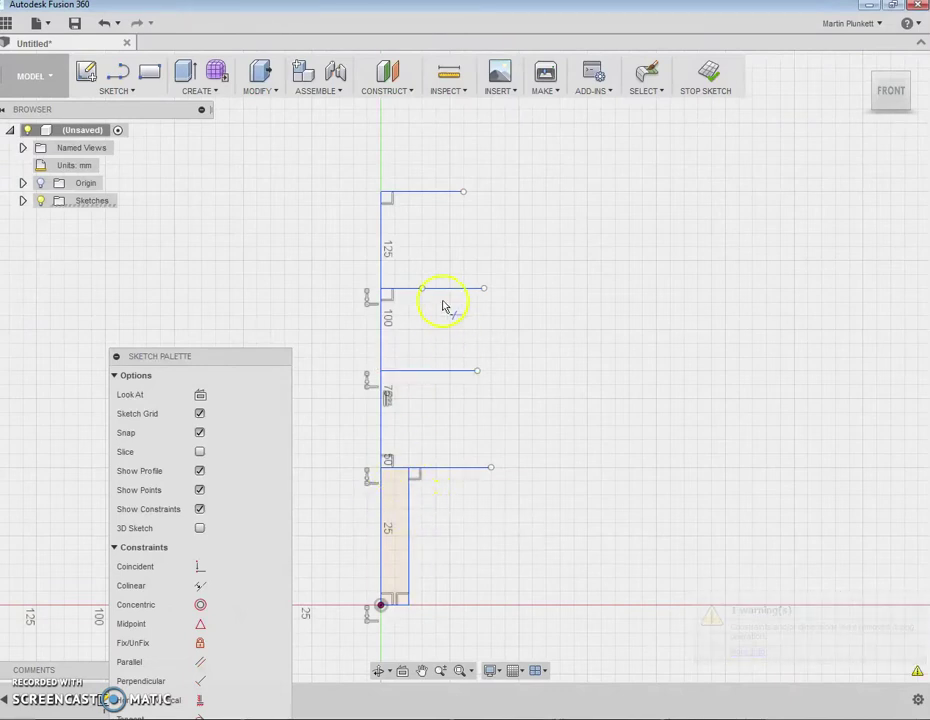
Draw a slightly outward-bulging conic curve from the topmost horizontal line's free end to the free end of the line at 115 mm height.
{"action": "left_click", "coordinate": [124, 95]}
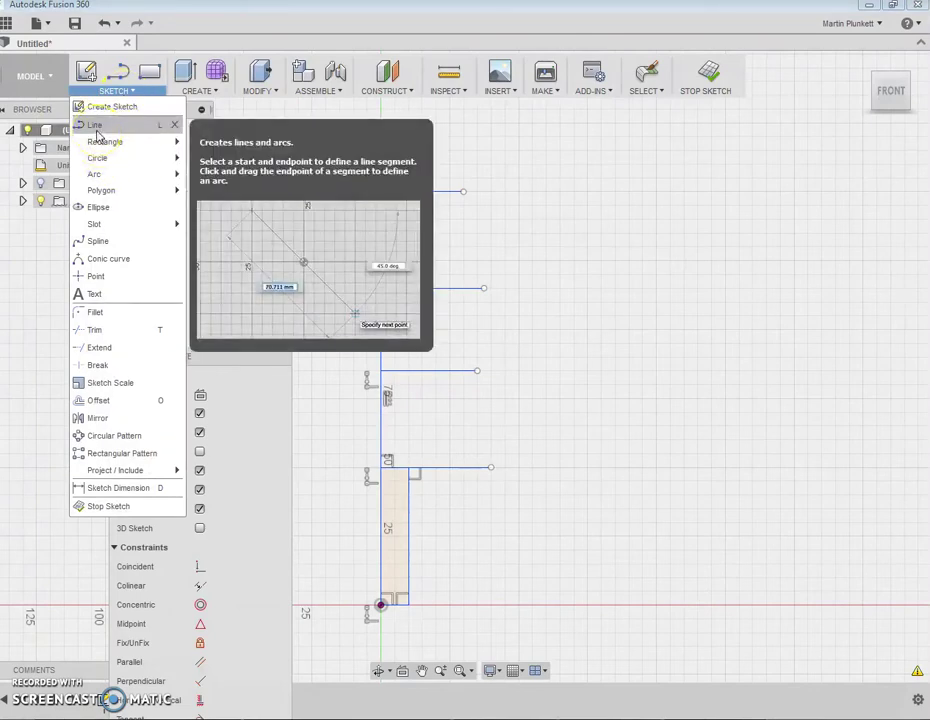
{"action": "left_click", "coordinate": [104, 261]}
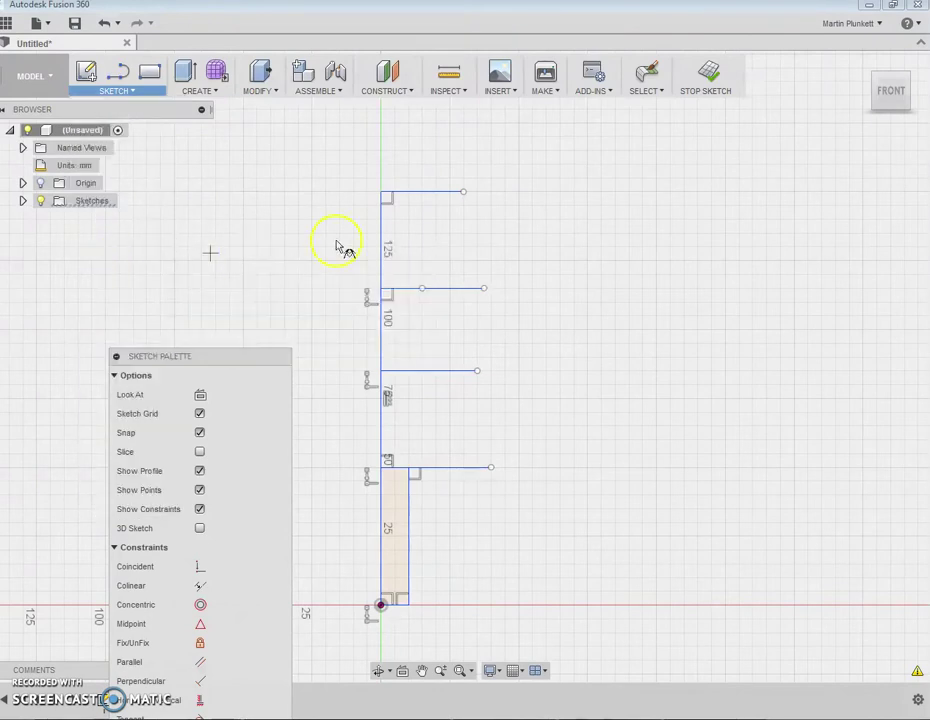
{"action": "left_click", "coordinate": [485, 289]}
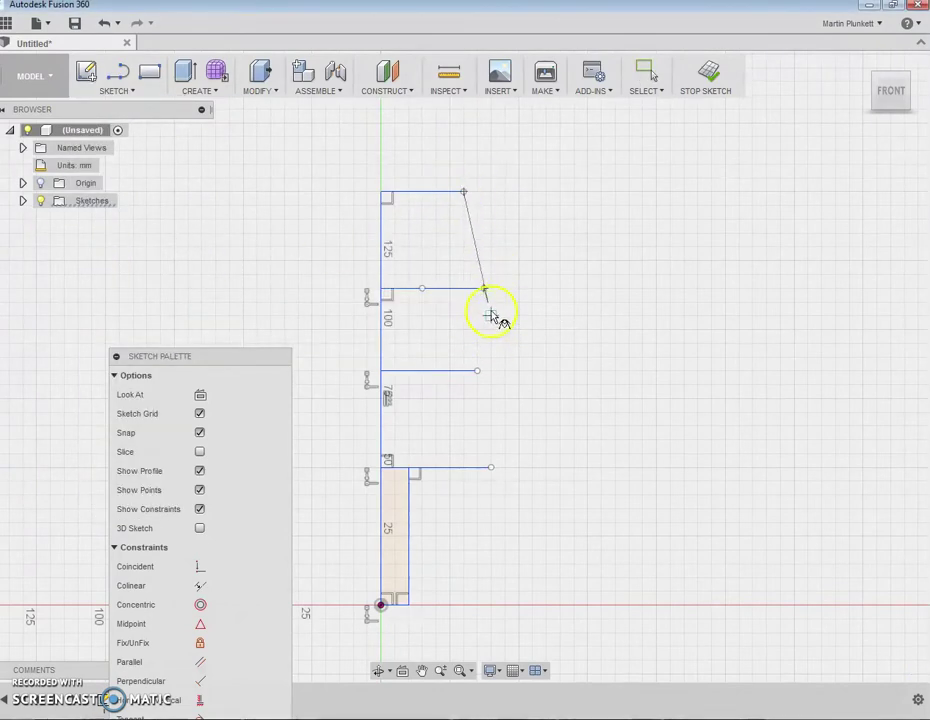
{"action": "left_click", "coordinate": [476, 240]}
{"action": "right_click", "coordinate": [469, 241]}
{"action": "left_click", "coordinate": [523, 245]}
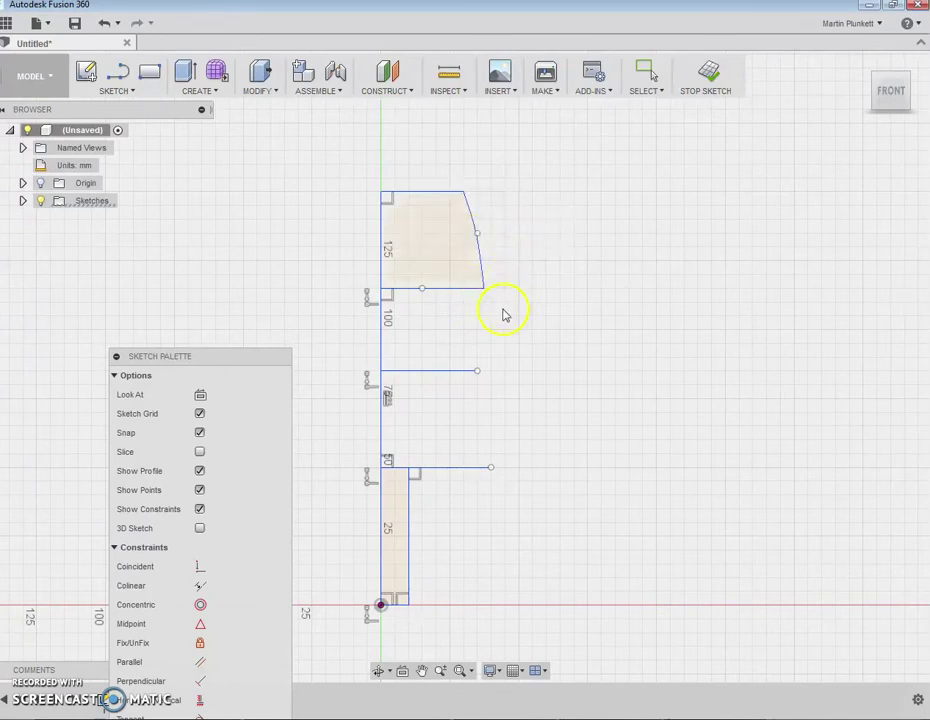
Draw a slightly inward-bending conic curve between the free ends of the horizontal lines at 115 mm and 85 mm height.
{"action": "left_click", "coordinate": [126, 92]}
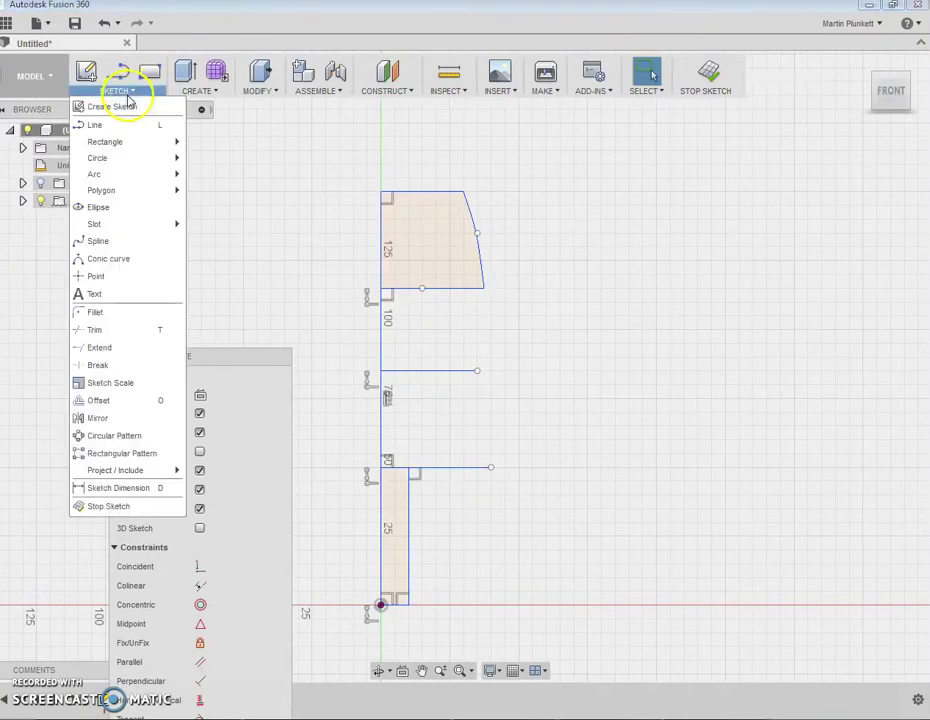
{"action": "left_click", "coordinate": [108, 258]}
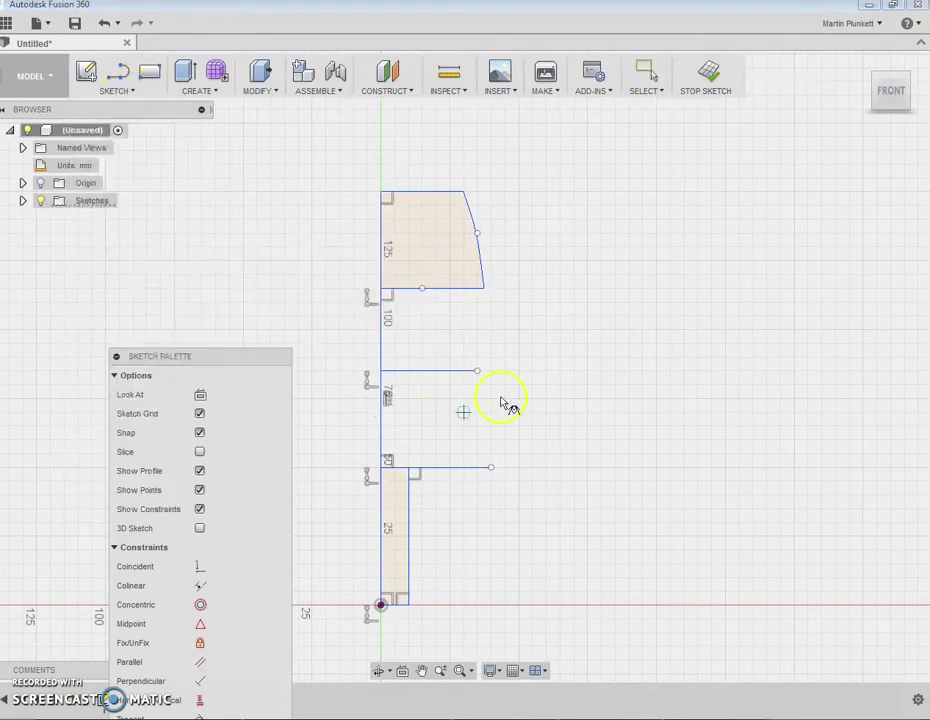
{"action": "left_click", "coordinate": [485, 289]}
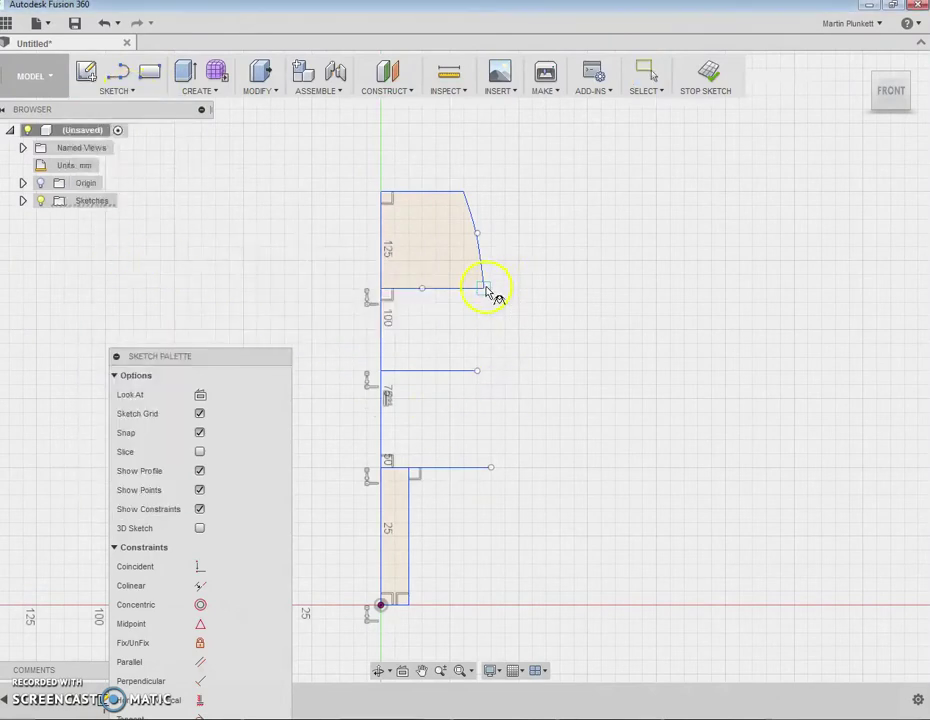
{"action": "left_click", "coordinate": [477, 371]}
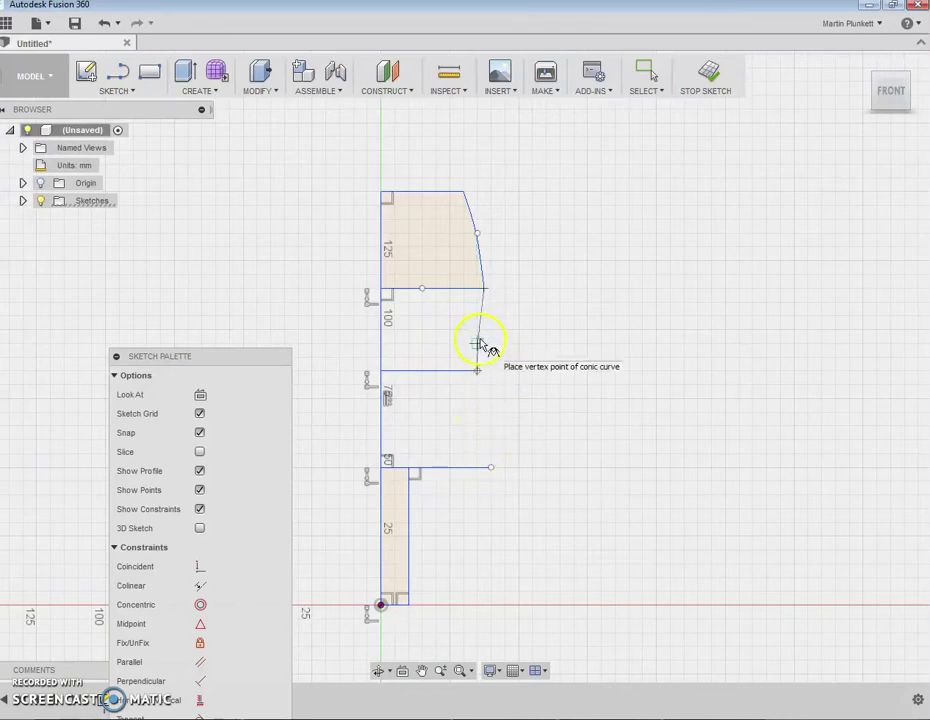
{"action": "left_click", "coordinate": [477, 343]}
{"action": "right_click", "coordinate": [482, 338]}
{"action": "left_click", "coordinate": [517, 342]}
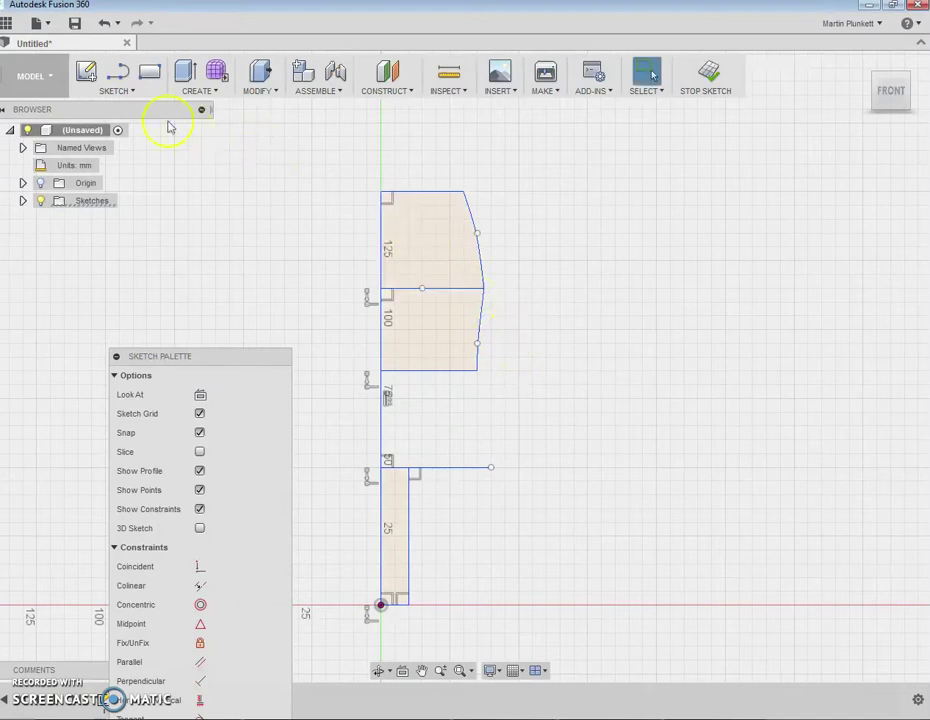
Draw a slightly inward-bending conic curve between the free ends of the horizontal lines at 85 mm and 50 mm height.
{"action": "left_click", "coordinate": [118, 82]}
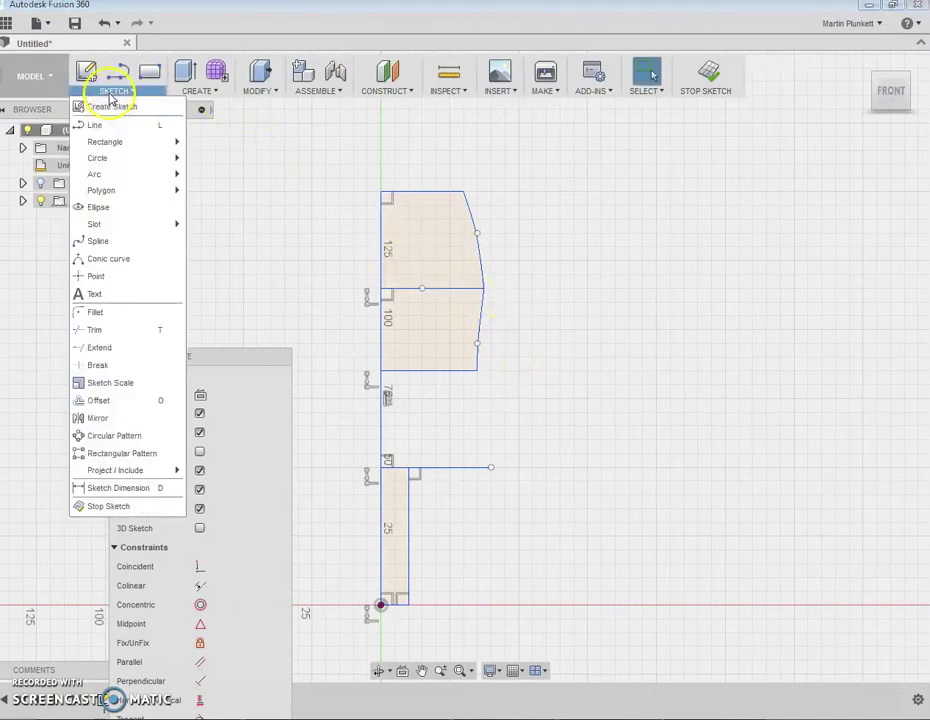
{"action": "left_click", "coordinate": [112, 258]}
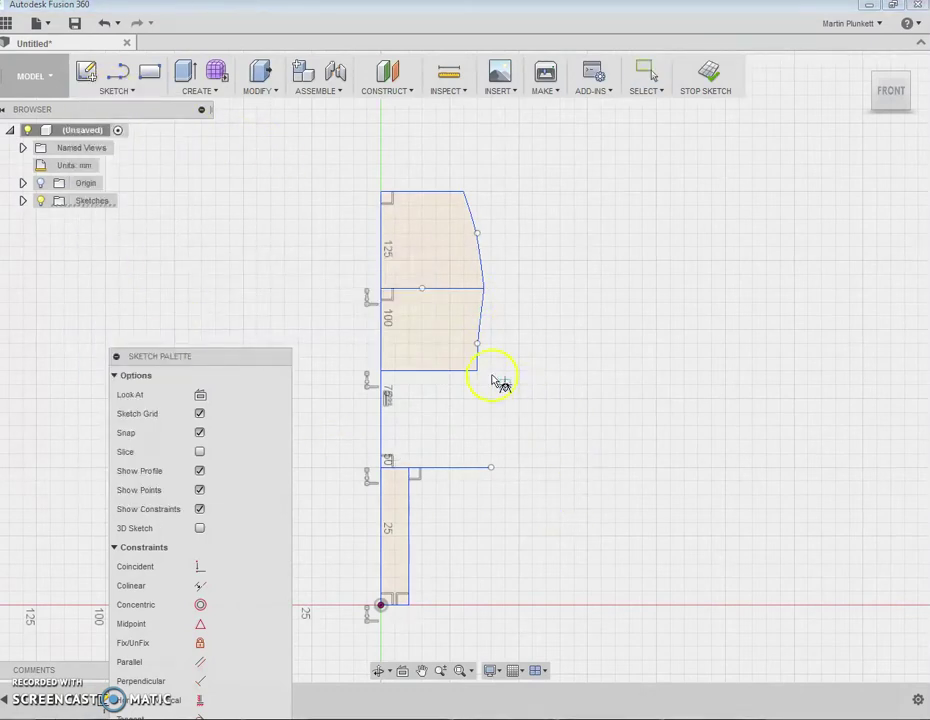
{"action": "left_click", "coordinate": [478, 373]}
{"action": "left_click", "coordinate": [490, 467]}
{"action": "left_click", "coordinate": [478, 414]}
{"action": "right_click", "coordinate": [477, 416]}
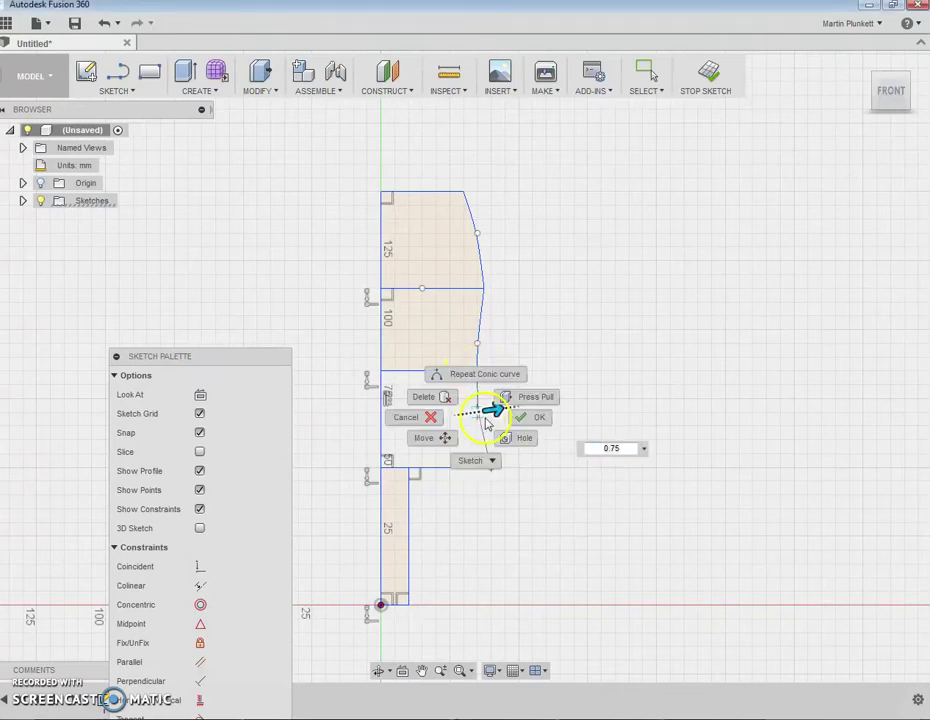
{"action": "left_click", "coordinate": [527, 417]}
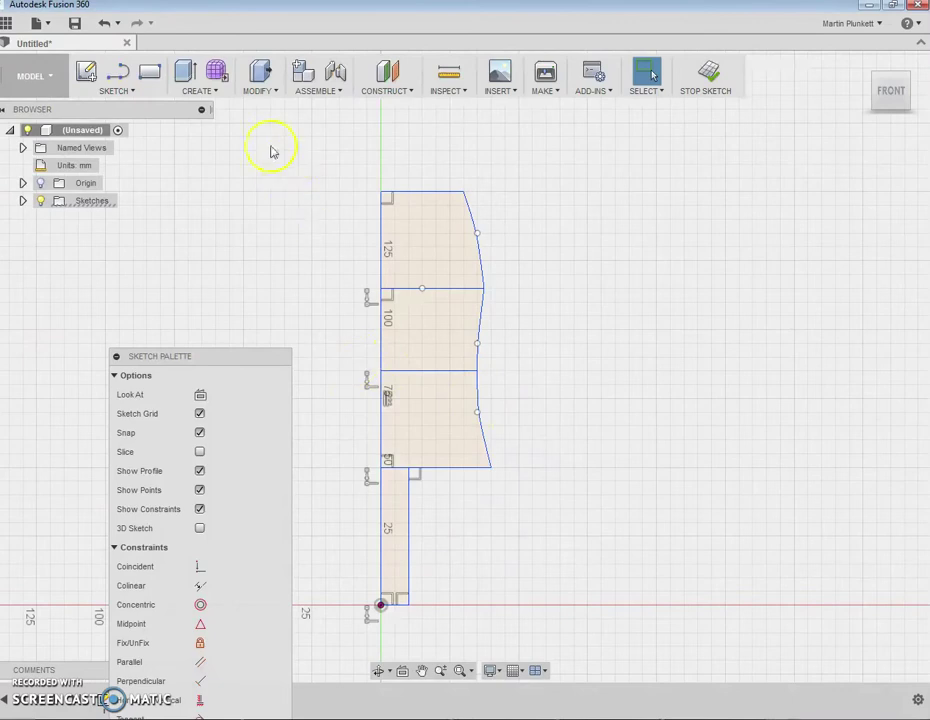
Draw an outward-bulging conic curve with Rho 0.75 from the free end of the 50 mm line to the narrow rectangle's lower outer corner.
{"action": "left_click", "coordinate": [130, 90]}
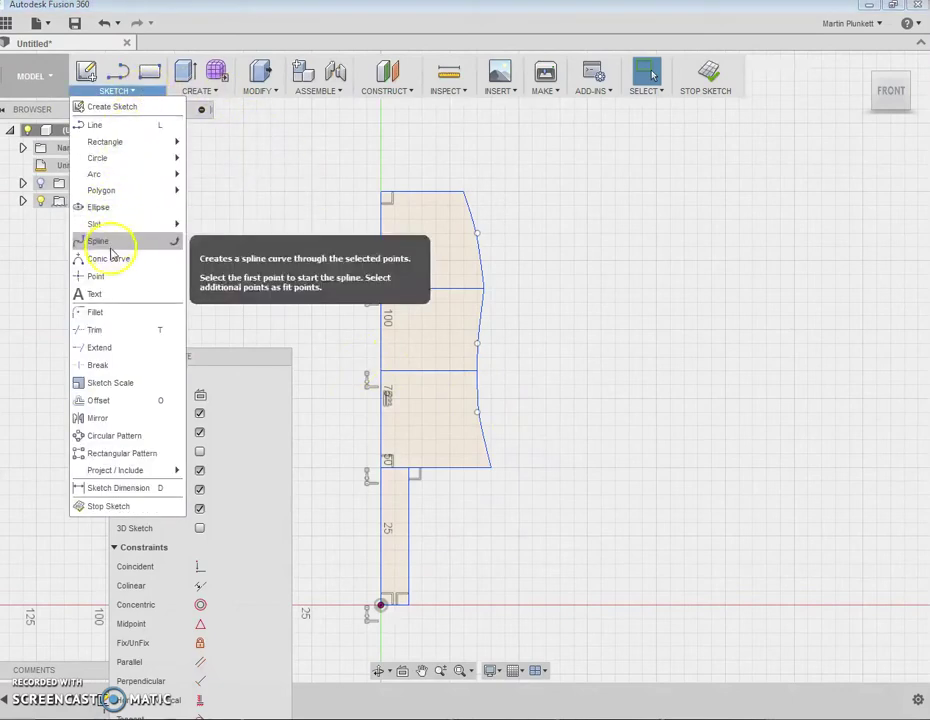
{"action": "left_click", "coordinate": [111, 260]}
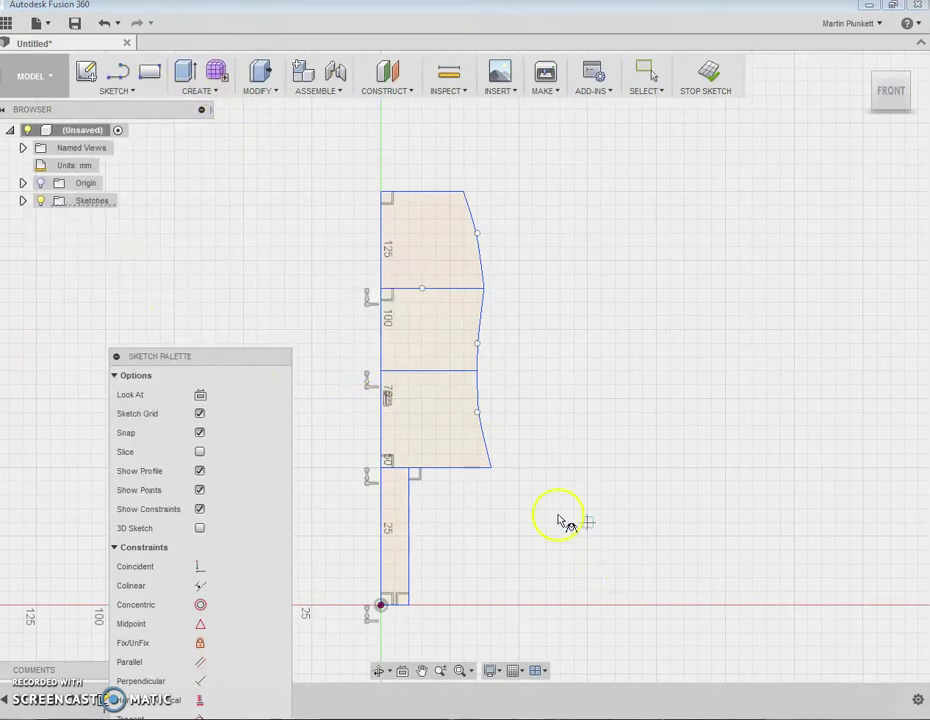
{"action": "left_click", "coordinate": [490, 467]}
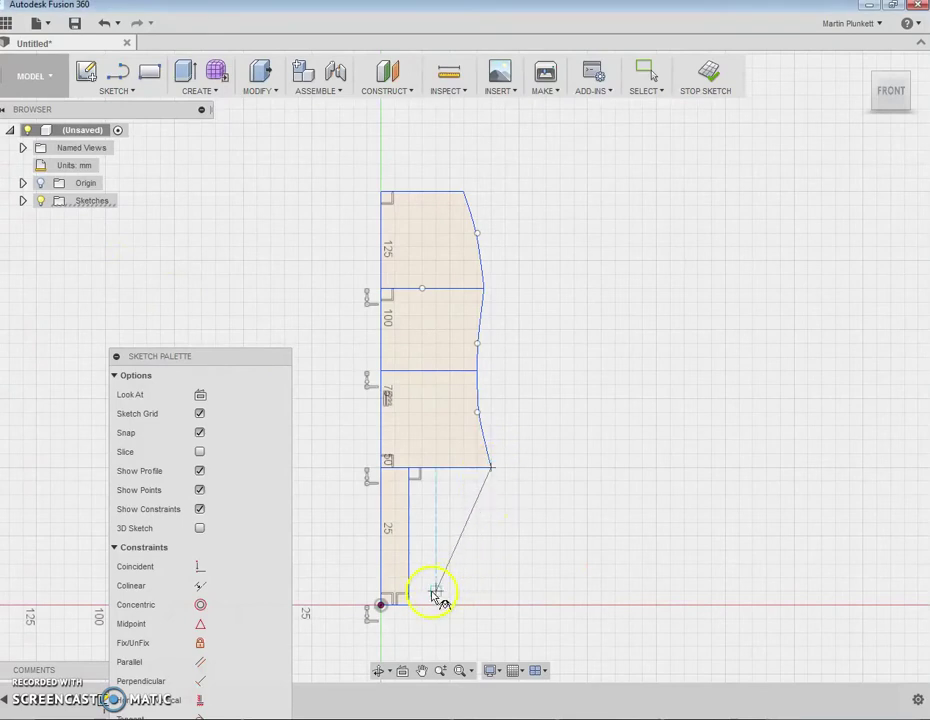
{"action": "left_click", "coordinate": [408, 604]}
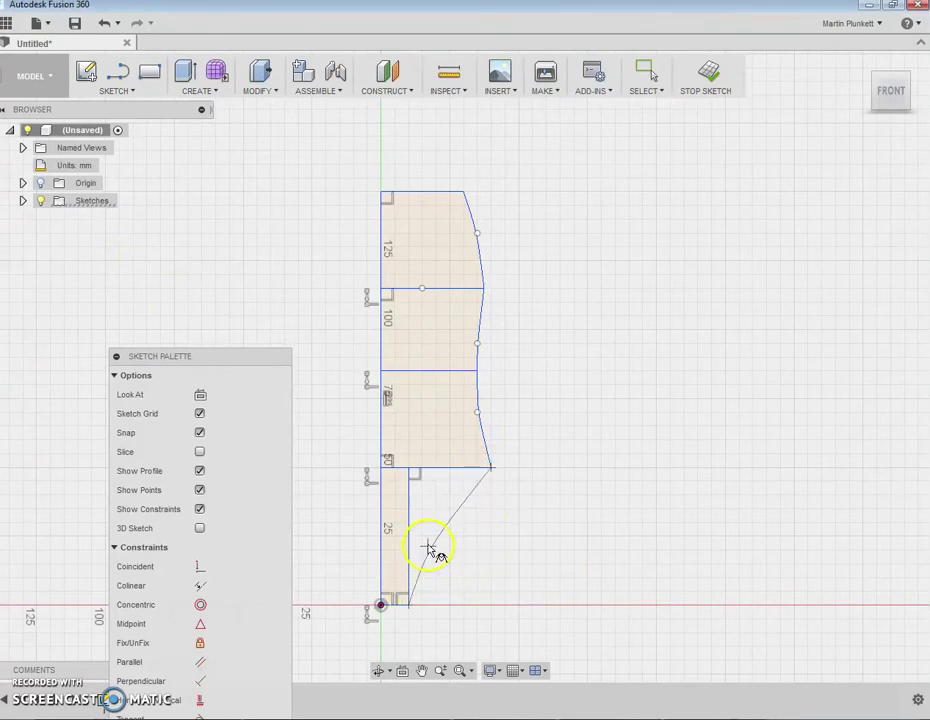
{"action": "right_click", "coordinate": [483, 514]}
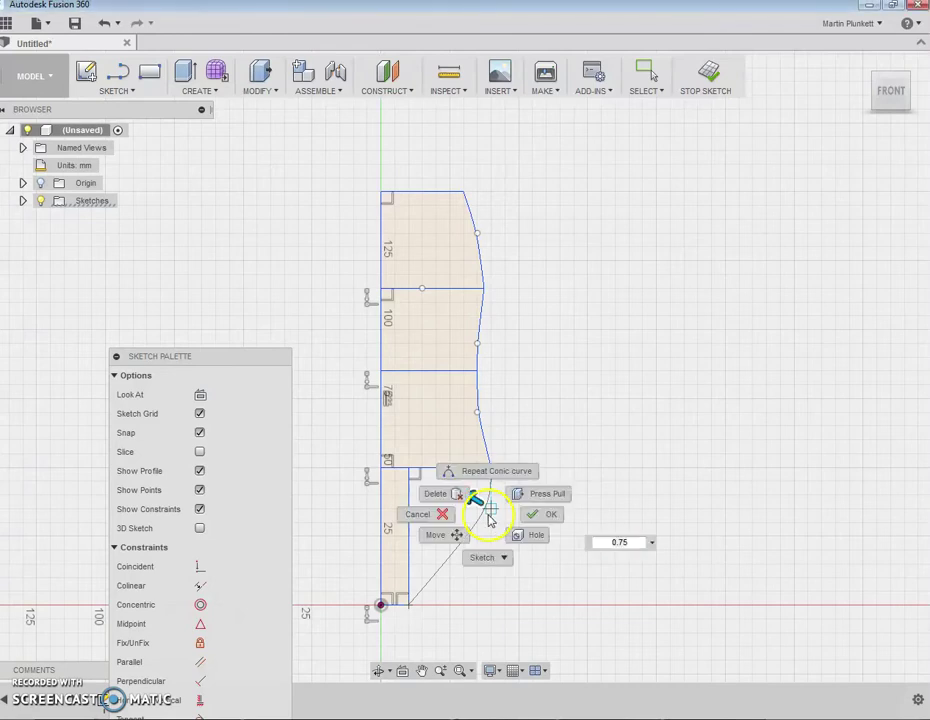
{"action": "left_click", "coordinate": [555, 516]}
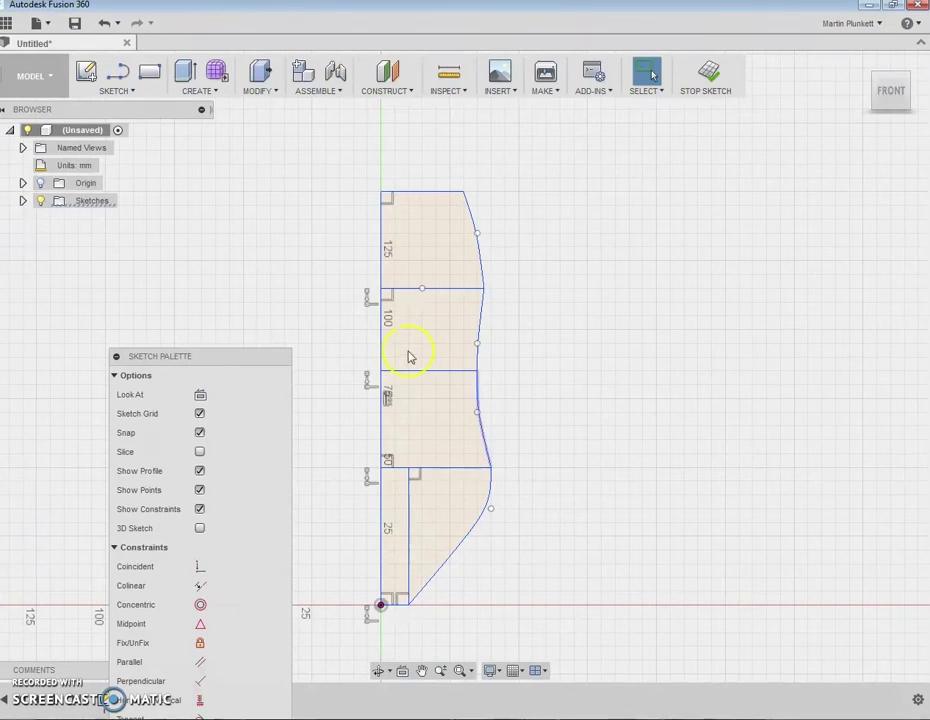
Trim away the inner horizontal lines at 115 mm, 85 mm and 50 mm height and the narrow rectangle's inner vertical edge.
{"action": "left_click", "coordinate": [121, 94]}
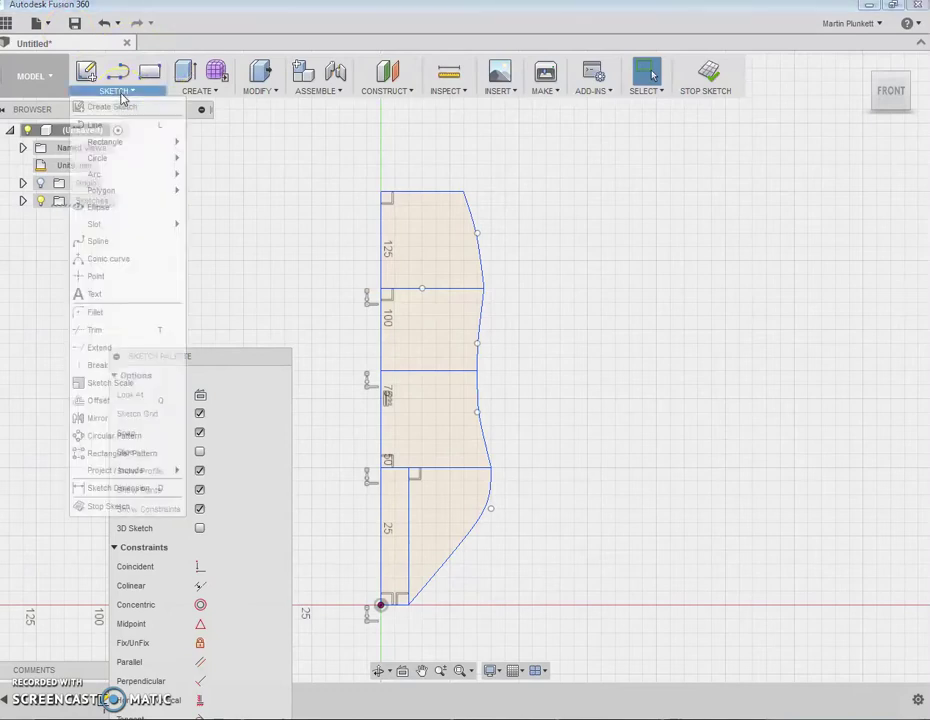
{"action": "left_click", "coordinate": [94, 329]}
{"action": "left_click", "coordinate": [448, 294]}
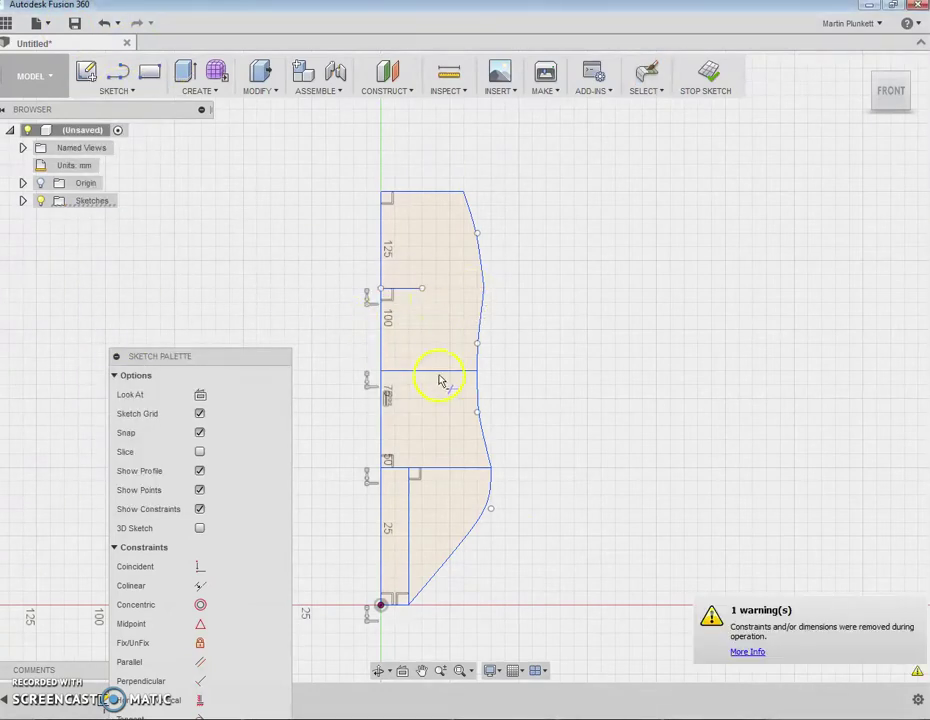
{"action": "left_click", "coordinate": [406, 290]}
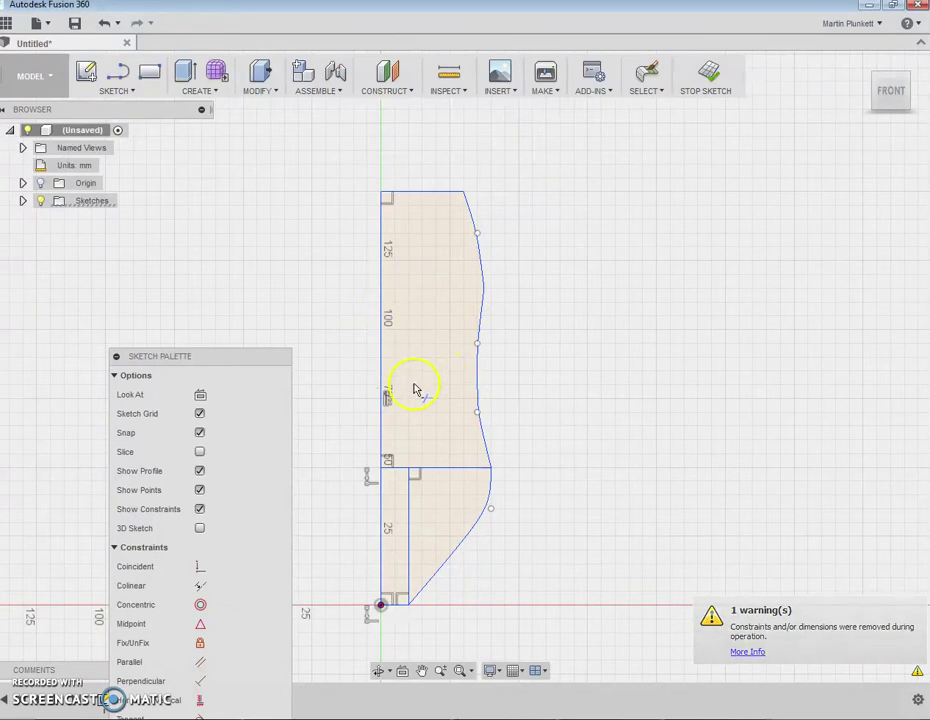
{"action": "left_click", "coordinate": [440, 475]}
{"action": "left_click", "coordinate": [408, 474]}
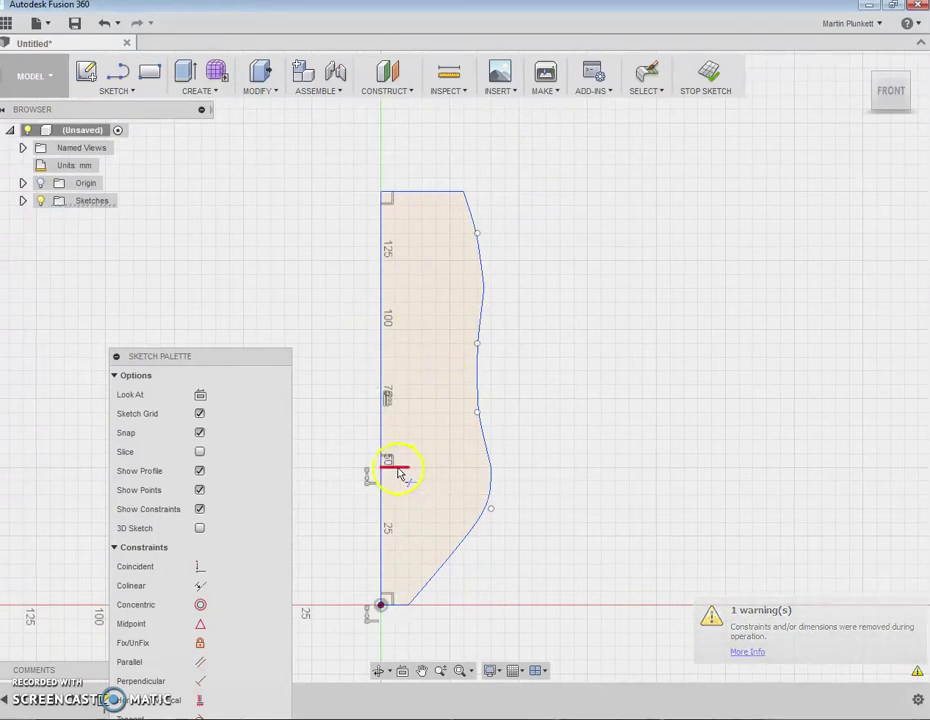
{"action": "left_click", "coordinate": [403, 471]}
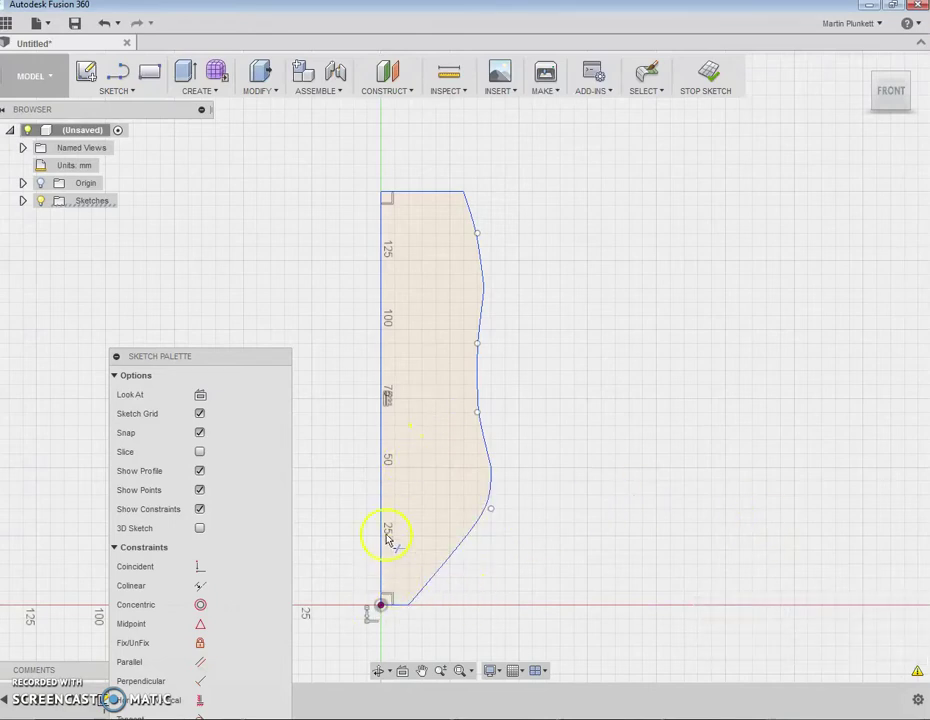
Trim the short base line beside the origin and redraw it from the origin to the lower end of the lowest conic curve.
{"action": "scroll", "coordinate": [396, 625], "scroll_direction": "up", "scroll_amount": 2}
{"action": "scroll", "coordinate": [396, 625], "scroll_direction": "up", "scroll_amount": 2}
{"action": "left_click", "coordinate": [396, 599]}
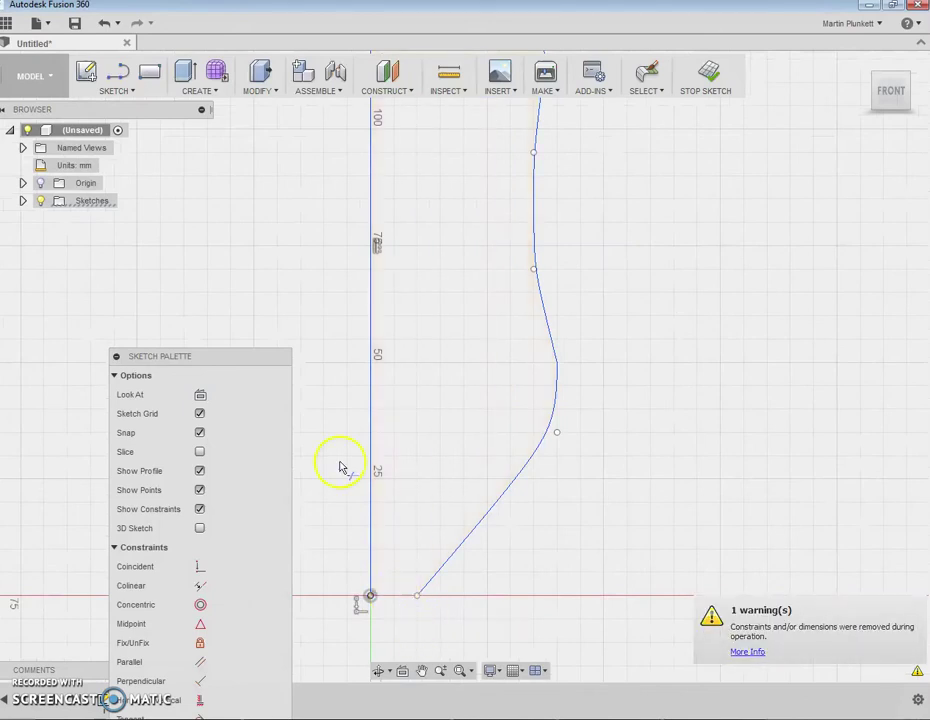
{"action": "left_click", "coordinate": [95, 92]}
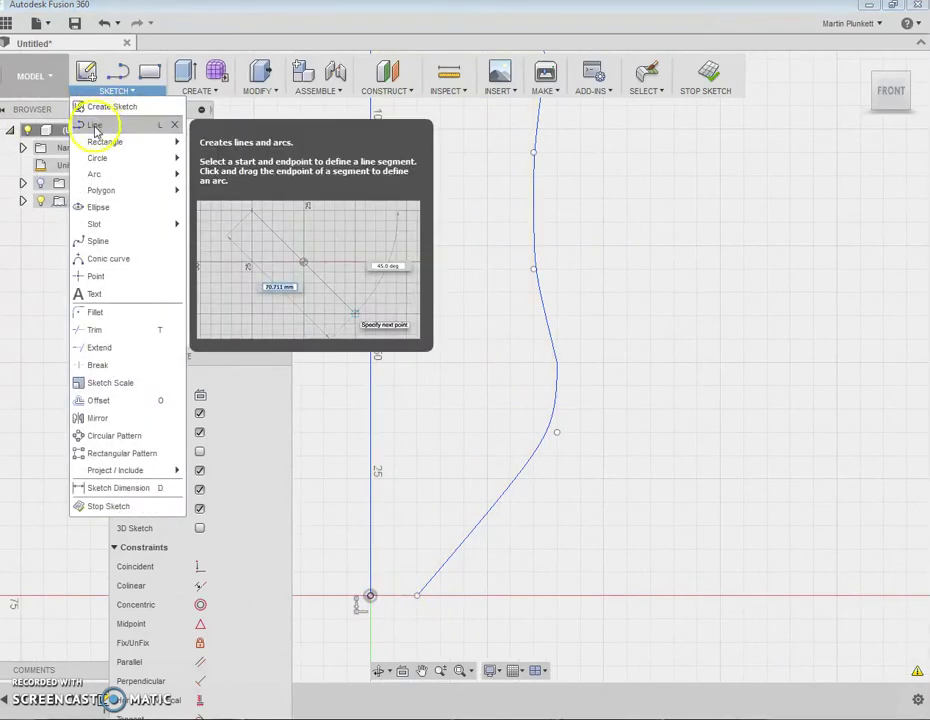
{"action": "left_click", "coordinate": [104, 125]}
{"action": "left_click", "coordinate": [369, 598]}
{"action": "left_click", "coordinate": [417, 595]}
{"action": "right_click", "coordinate": [416, 598]}
{"action": "left_click", "coordinate": [470, 597]}
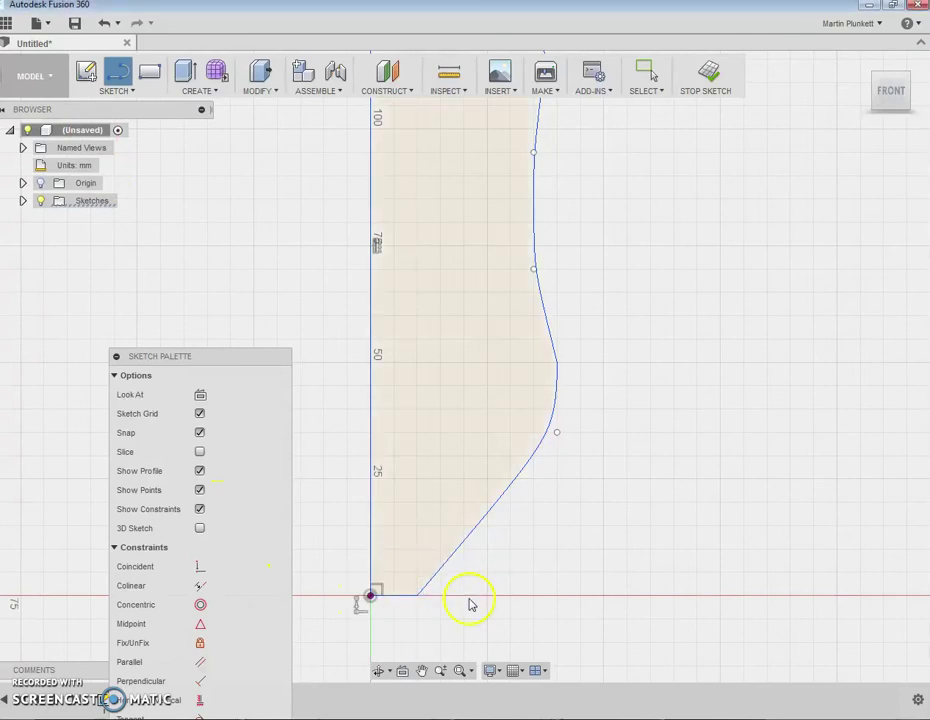
Revolve the closed half-profile 360 degrees about its 150 mm vertical line as a new body.
{"action": "scroll", "coordinate": [536, 550], "scroll_direction": "down", "scroll_amount": 3}
{"action": "scroll", "coordinate": [537, 385], "scroll_direction": "down", "scroll_amount": 3}
{"action": "scroll", "coordinate": [535, 353], "scroll_direction": "up", "scroll_amount": 2}
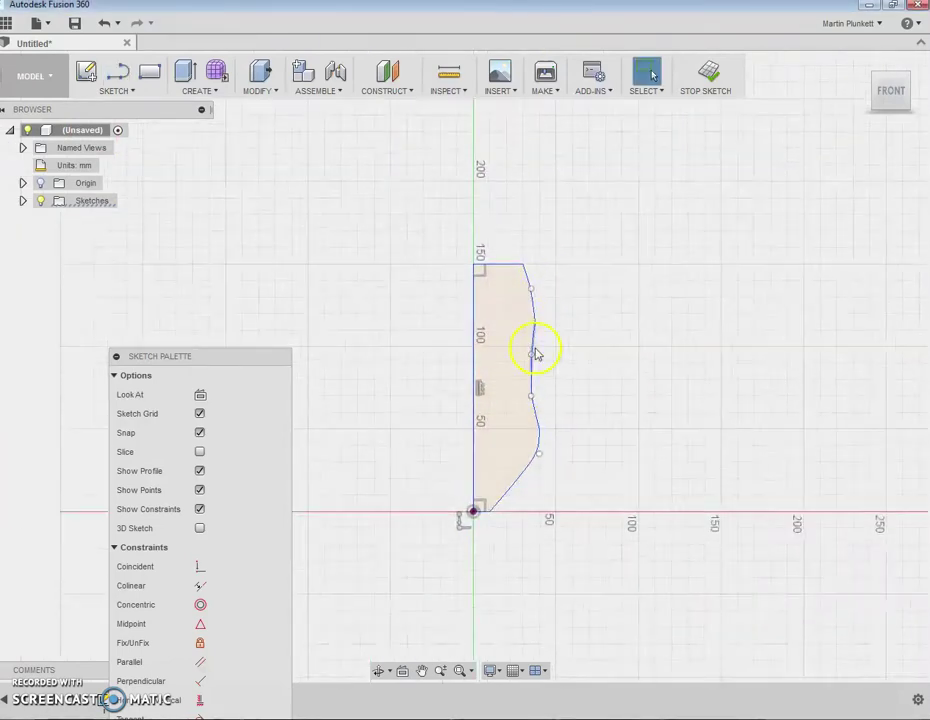
{"action": "scroll", "coordinate": [540, 353], "scroll_direction": "down", "scroll_amount": 1}
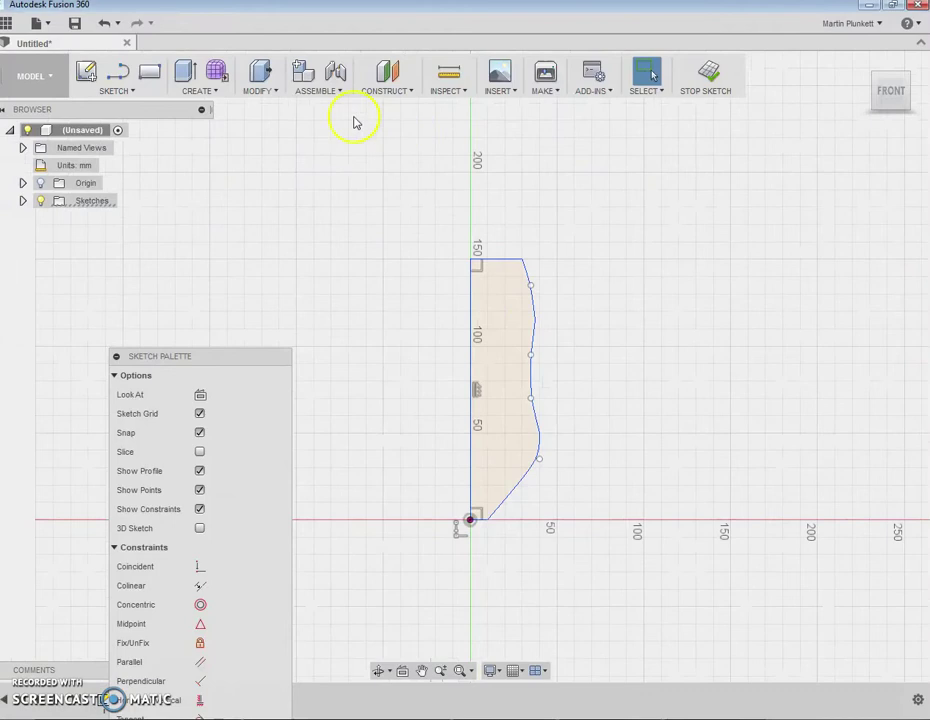
{"action": "left_click", "coordinate": [222, 93]}
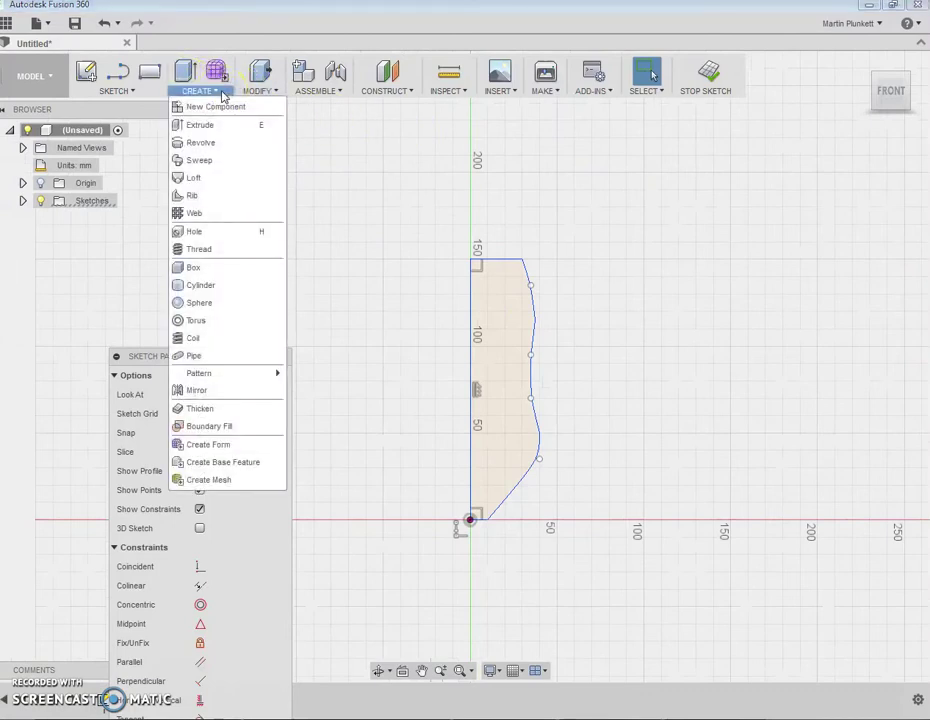
{"action": "left_click", "coordinate": [205, 142]}
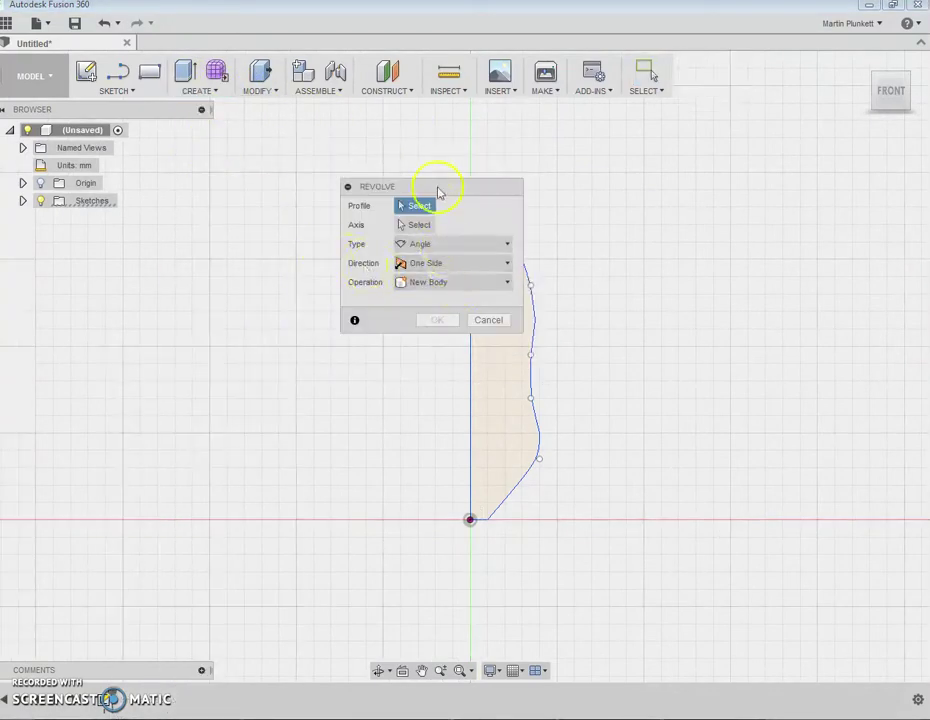
{"action": "left_click_drag", "start_coordinate": [443, 191], "coordinate": [289, 179]}
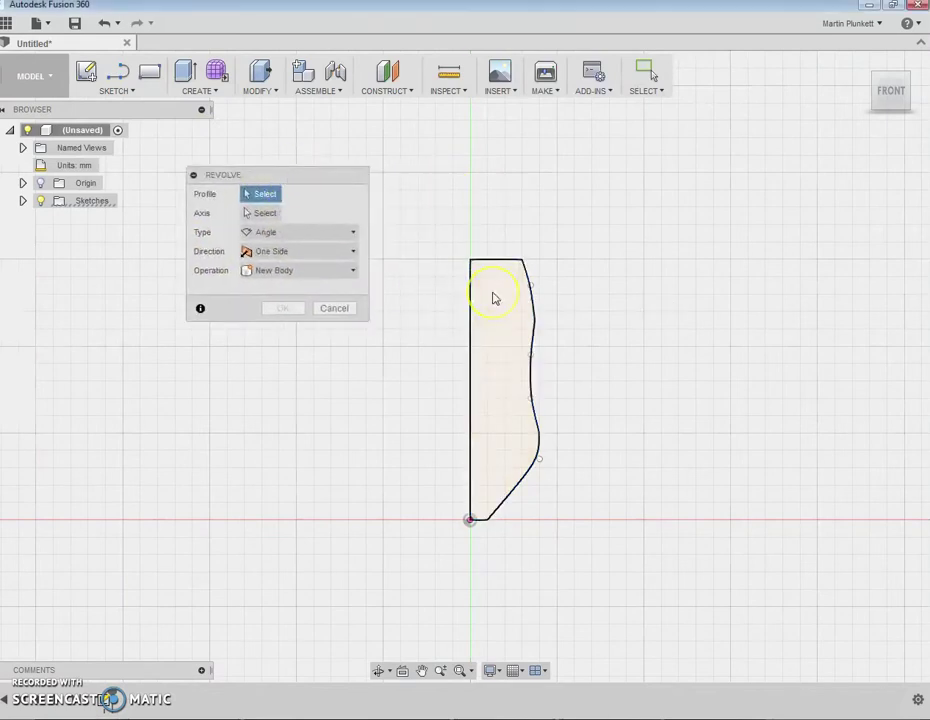
{"action": "left_click", "coordinate": [494, 297]}
{"action": "left_click", "coordinate": [261, 214]}
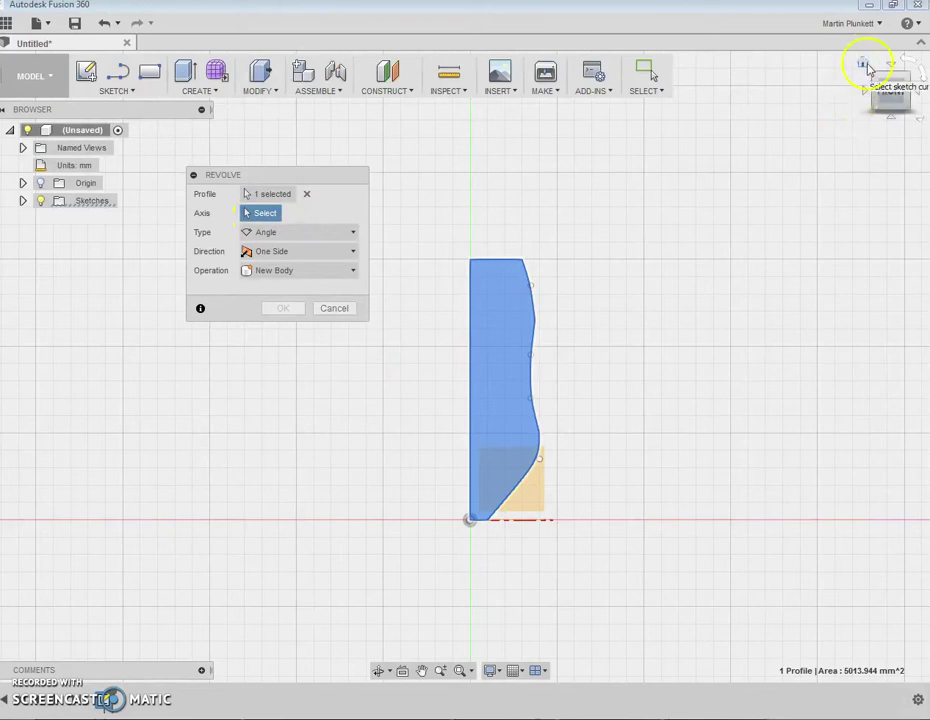
{"action": "left_click", "coordinate": [864, 64]}
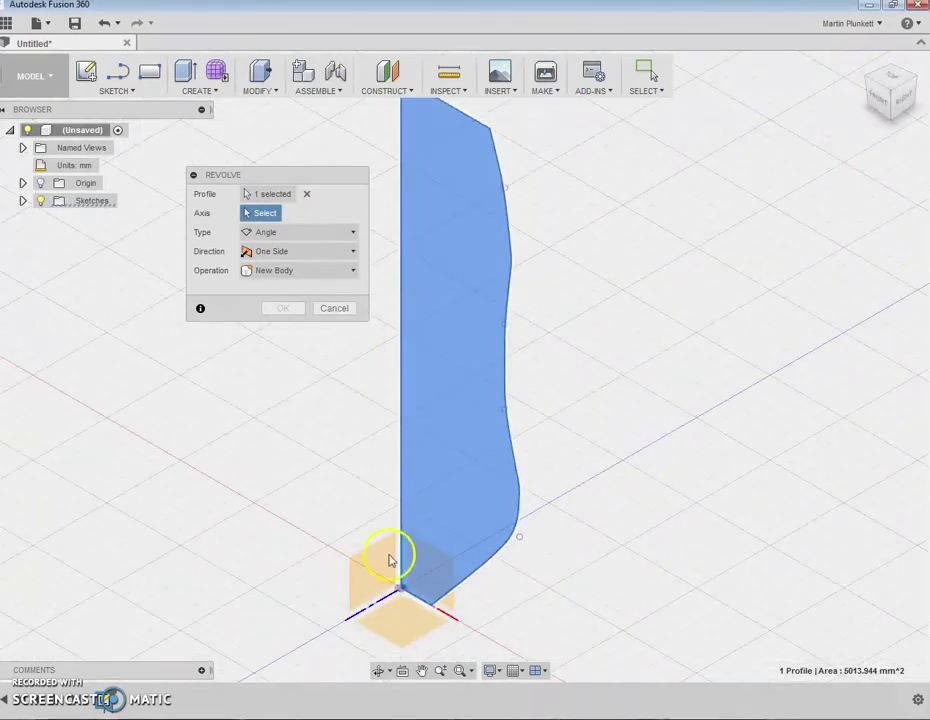
{"action": "left_click", "coordinate": [401, 503]}
{"action": "scroll", "coordinate": [432, 409], "scroll_direction": "down", "scroll_amount": 3}
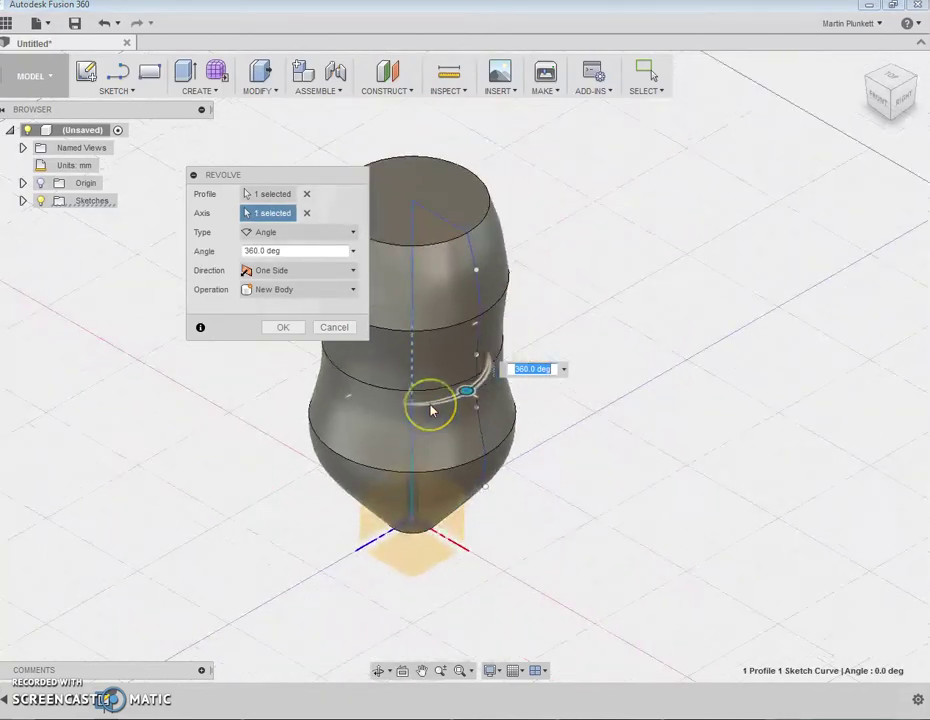
{"action": "left_click", "coordinate": [285, 326]}
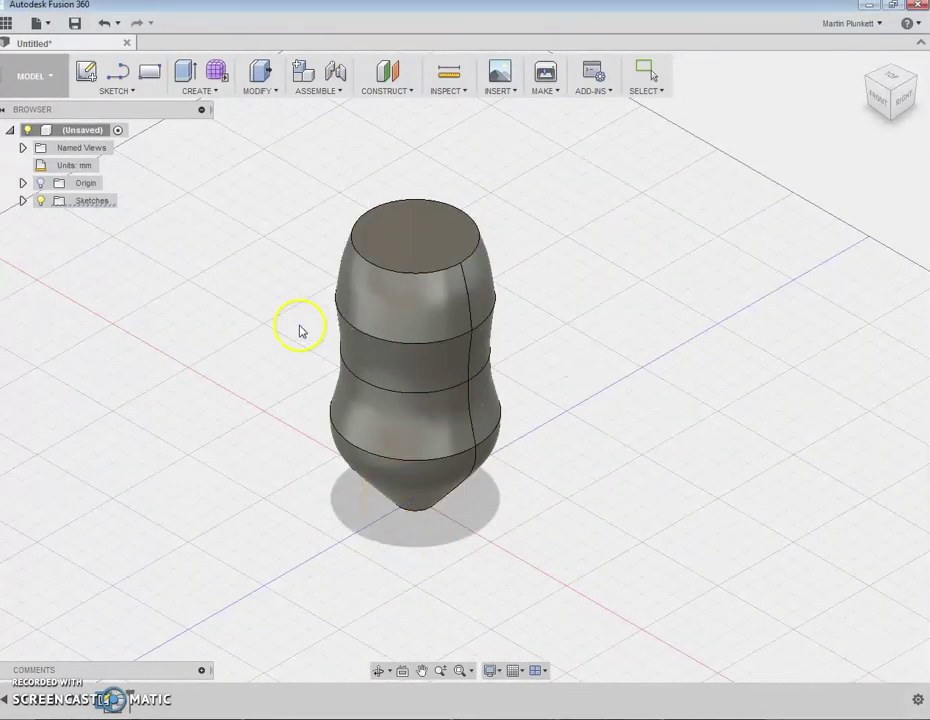
Create a new sketch on the front plane through the revolved body.
{"action": "left_click", "coordinate": [683, 226]}
{"action": "left_click_drag", "start_coordinate": [888, 80], "coordinate": [888, 18]}
{"action": "left_click_drag", "start_coordinate": [893, 83], "coordinate": [920, 60]}
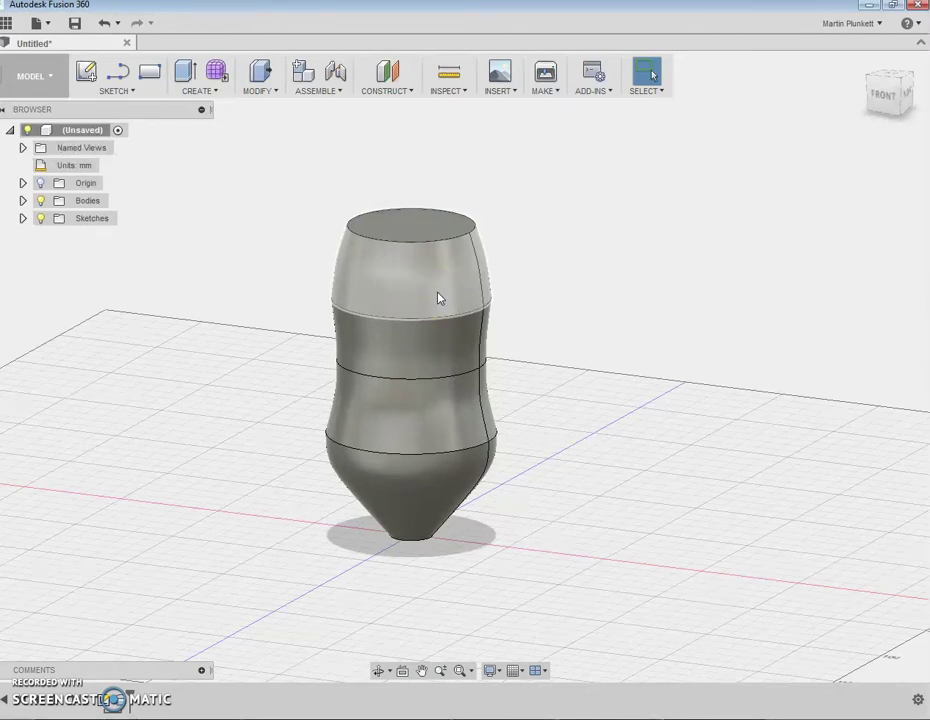
{"action": "left_click", "coordinate": [200, 427]}
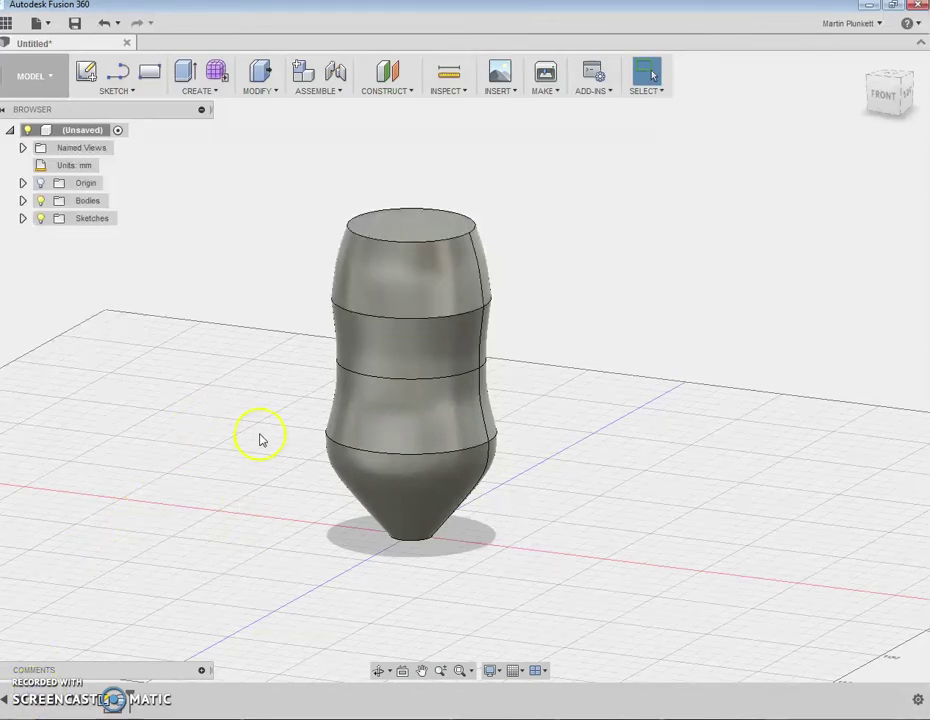
{"action": "left_click", "coordinate": [128, 93]}
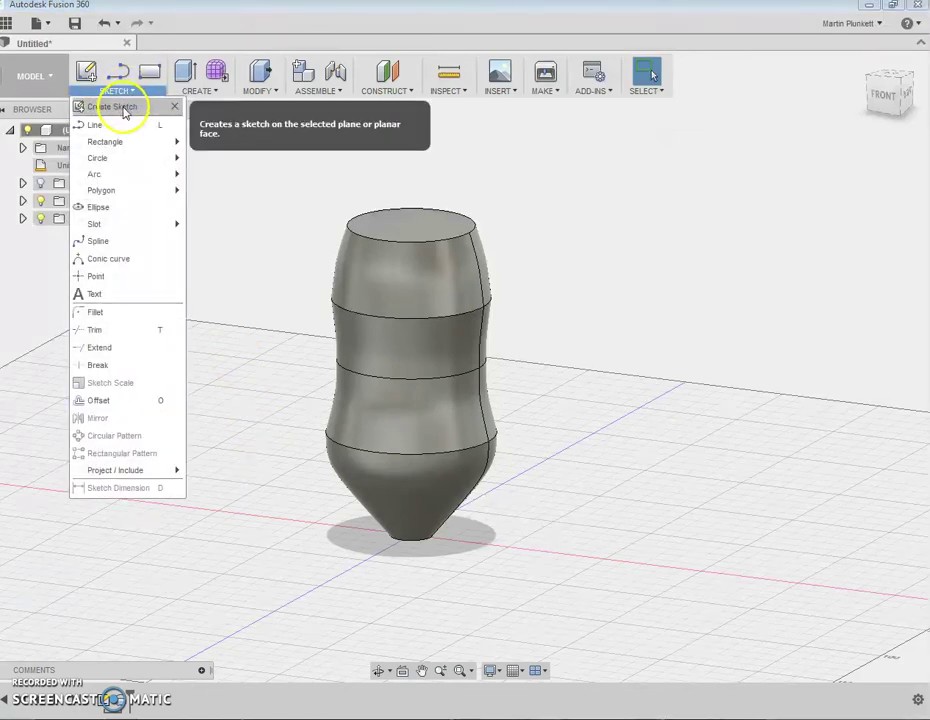
{"action": "left_click", "coordinate": [123, 110]}
{"action": "left_click", "coordinate": [457, 506]}
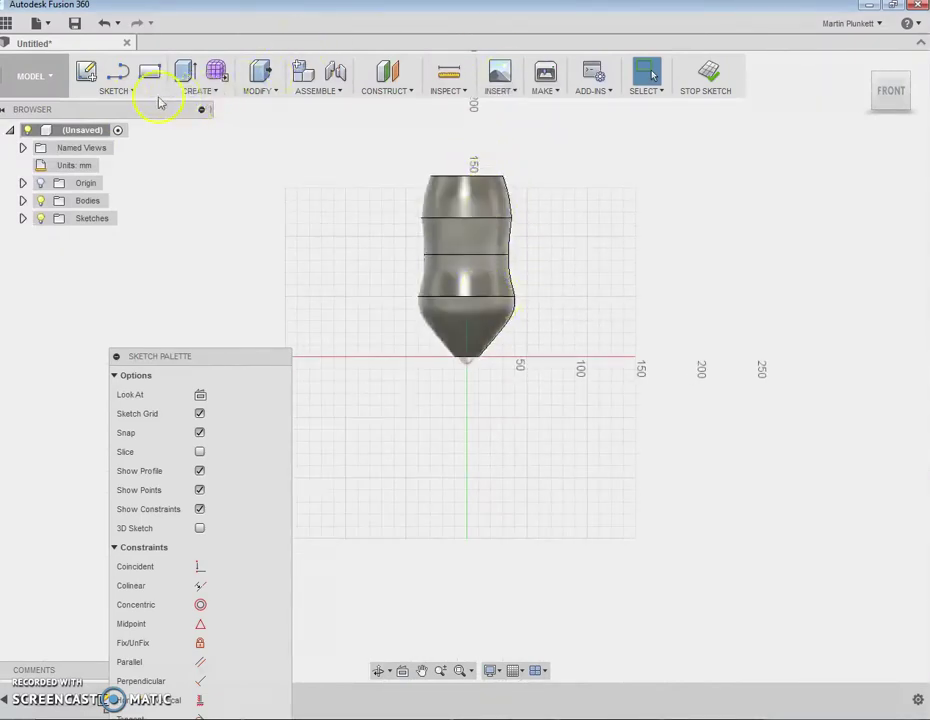
Draw a conic curve with Rho 0.75 from the vertical axis about 190 mm above the origin to the body's edge at 85 mm height.
{"action": "left_click", "coordinate": [115, 90]}
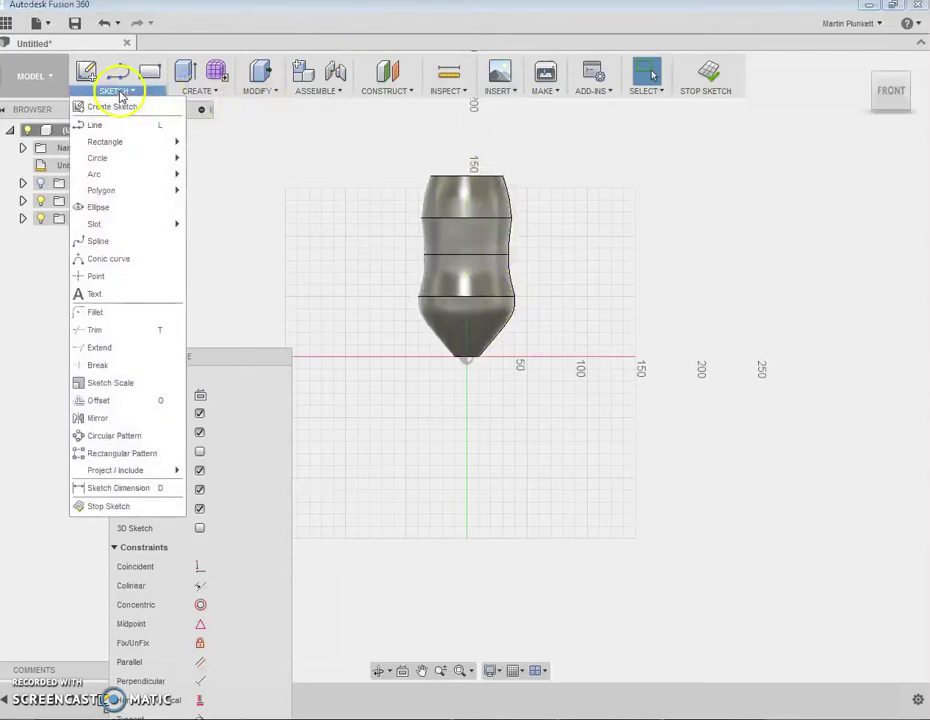
{"action": "left_click", "coordinate": [108, 259]}
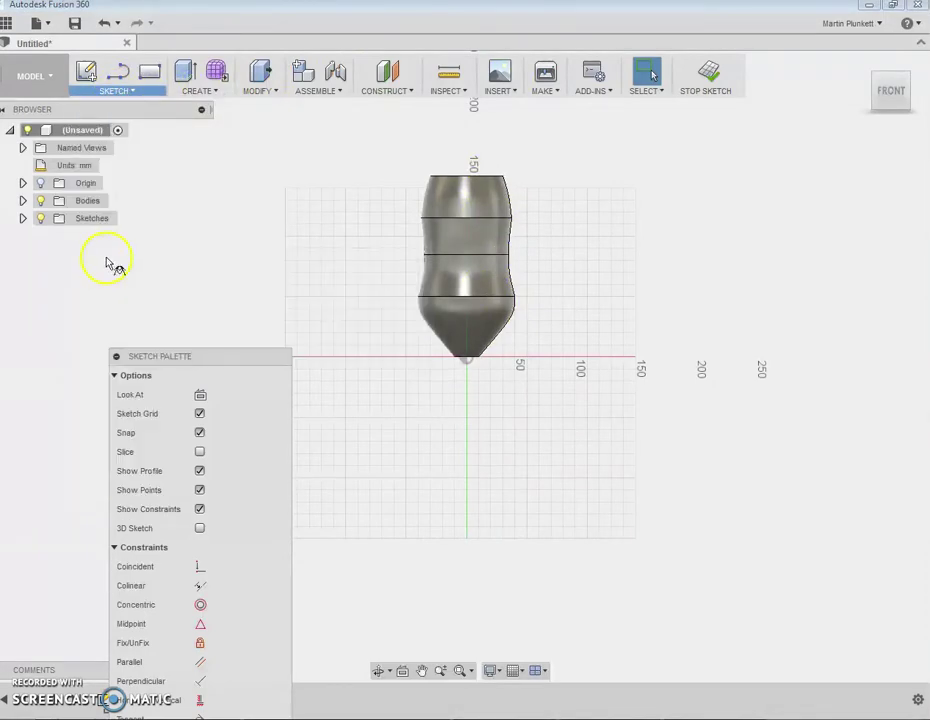
{"action": "left_click", "coordinate": [466, 128]}
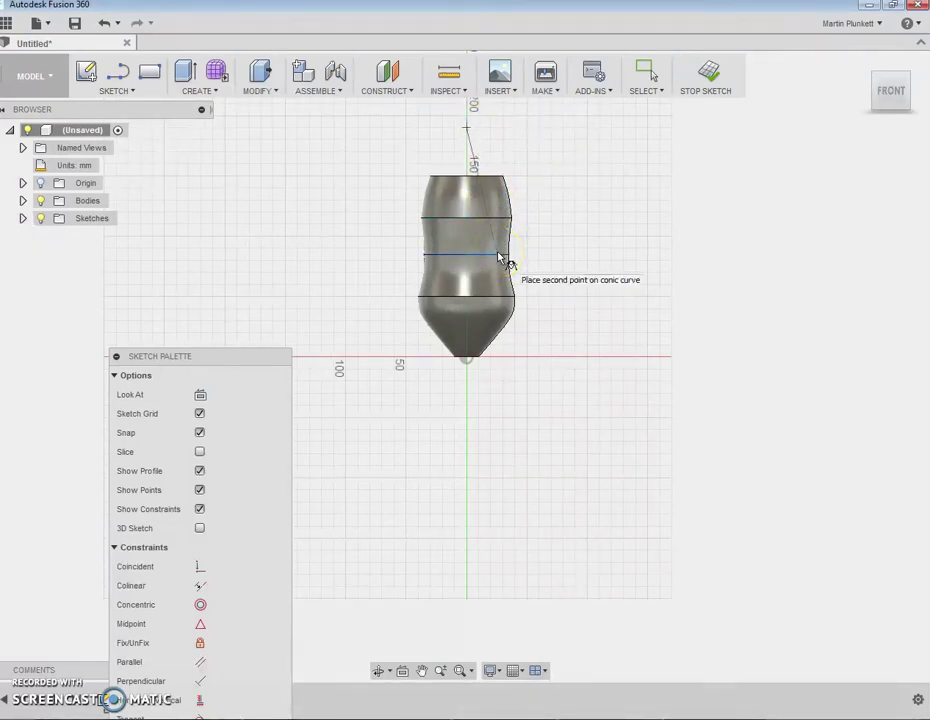
{"action": "left_click", "coordinate": [490, 355]}
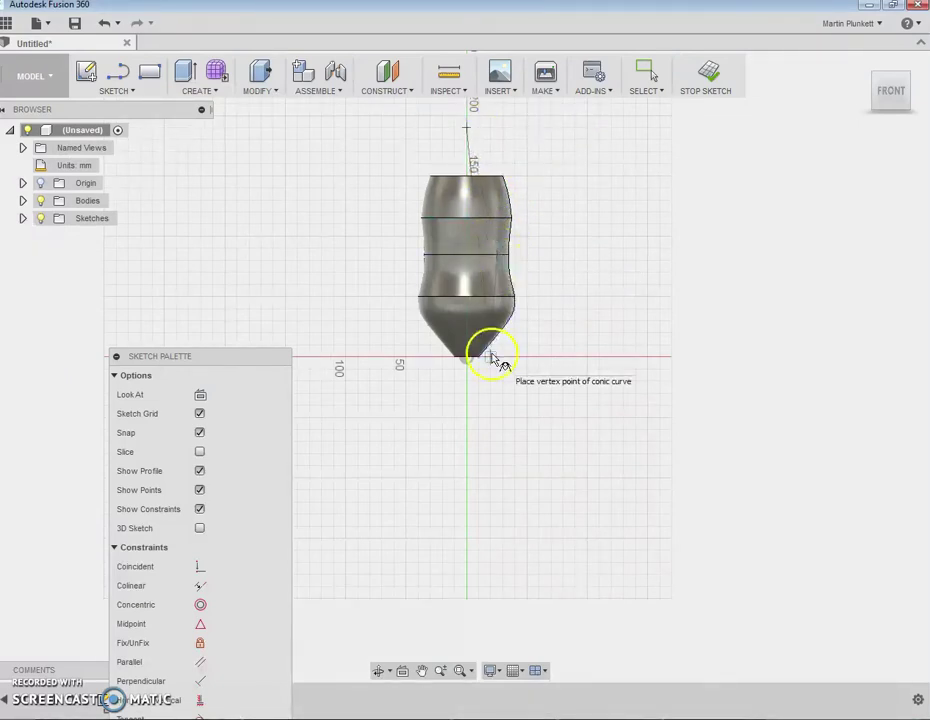
{"action": "left_click", "coordinate": [497, 215]}
{"action": "right_click", "coordinate": [493, 212]}
{"action": "left_click", "coordinate": [550, 202]}
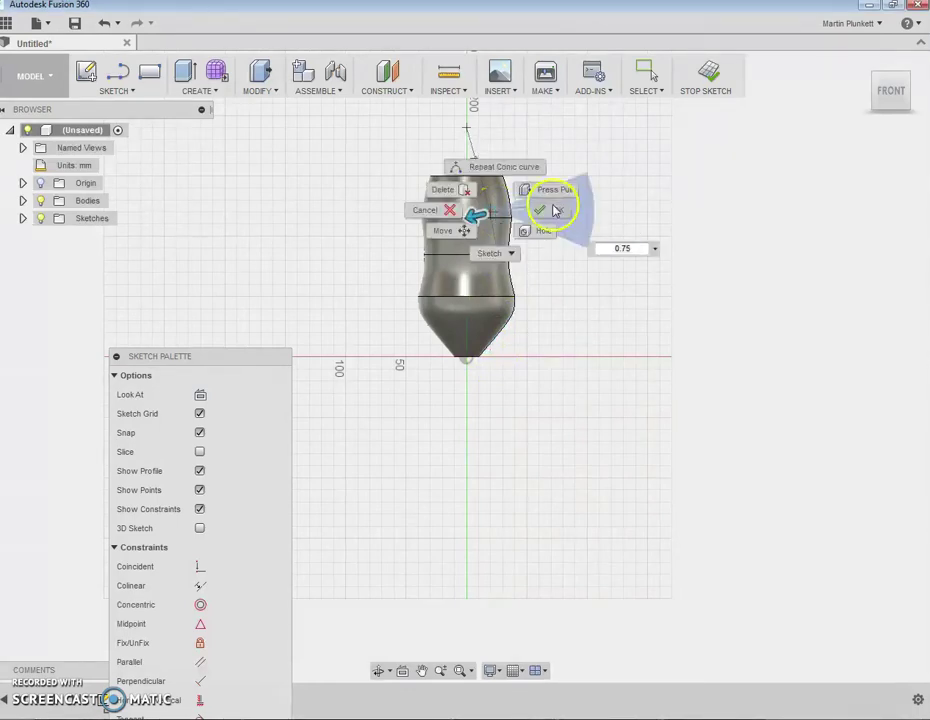
Try a spline from the conic curve's lower end to a point about 20 mm below the body's base, and undo it.
{"action": "left_click", "coordinate": [115, 90]}
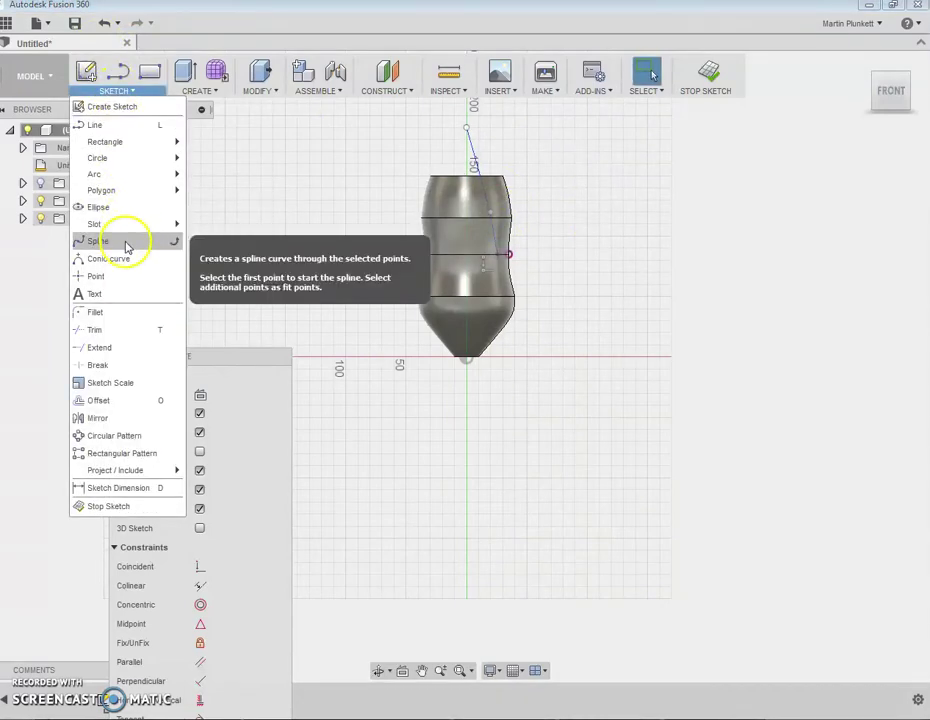
{"action": "left_click", "coordinate": [127, 246]}
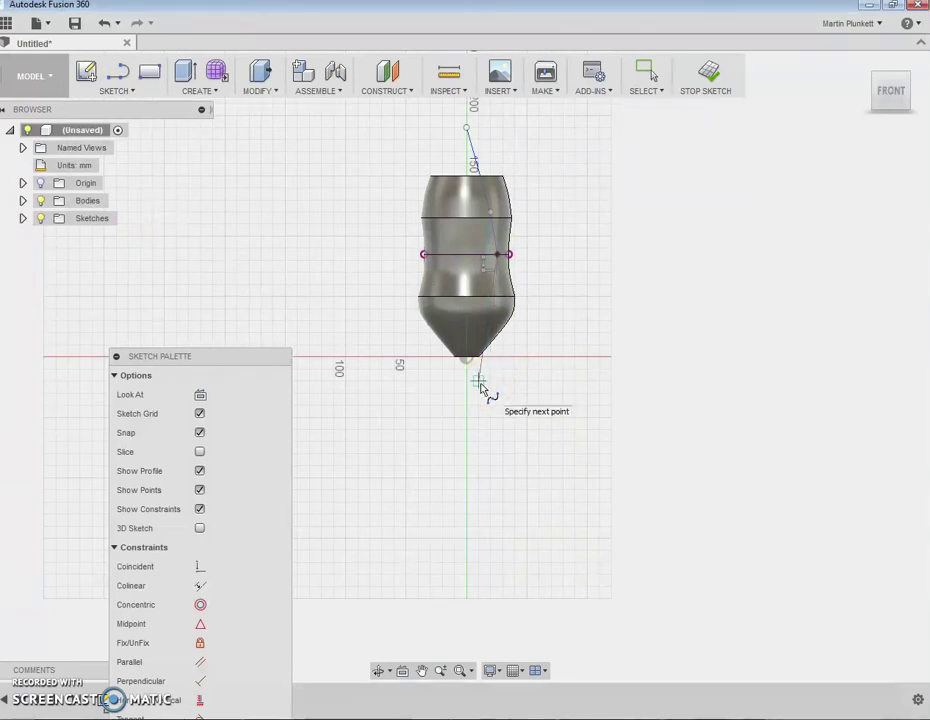
{"action": "mouse_move", "coordinate": [491, 356]}
{"action": "left_mouse_down"}
{"action": "mouse_move", "coordinate": [502, 336]}
{"action": "mouse_move", "coordinate": [500, 298]}
{"action": "left_mouse_up"}
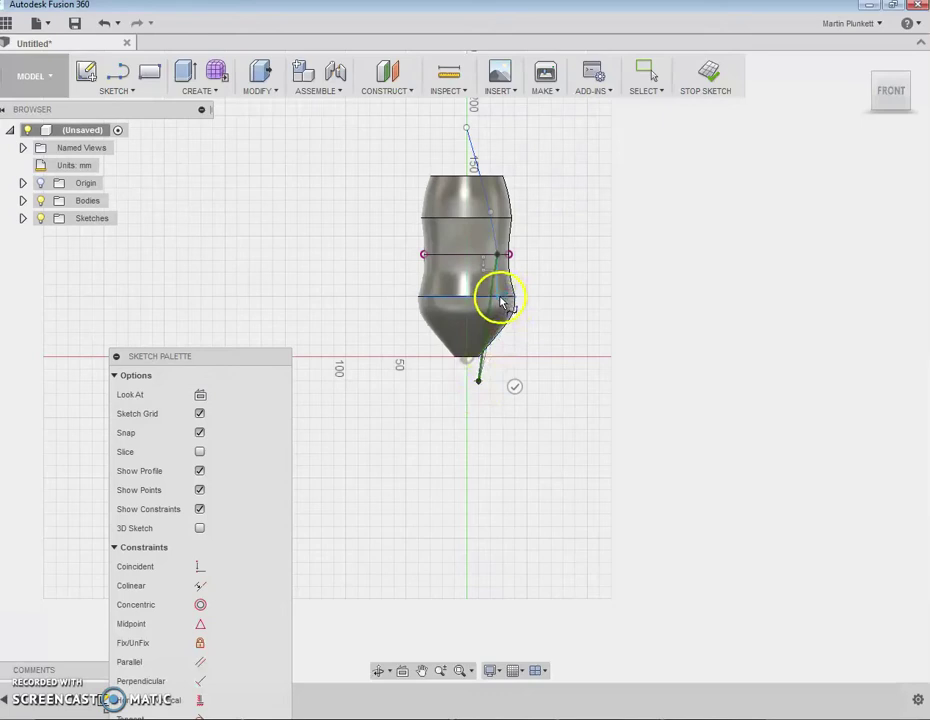
{"action": "scroll", "coordinate": [498, 292], "scroll_direction": "up", "scroll_amount": 3}
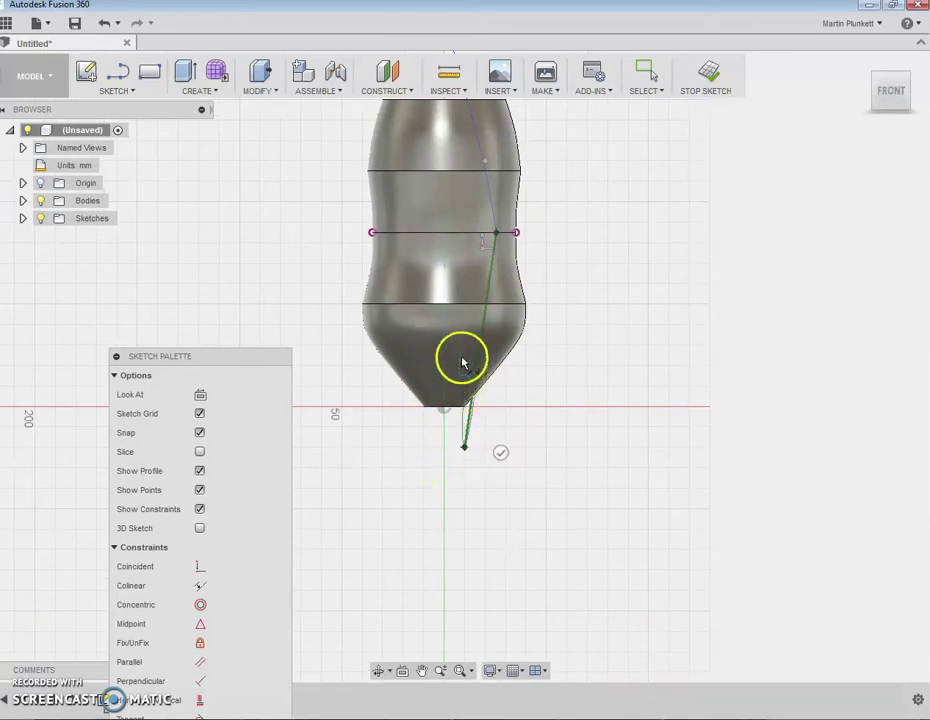
{"action": "right_click", "coordinate": [463, 453]}
{"action": "left_click", "coordinate": [519, 450]}
{"action": "left_click_drag", "start_coordinate": [482, 345], "coordinate": [496, 347]}
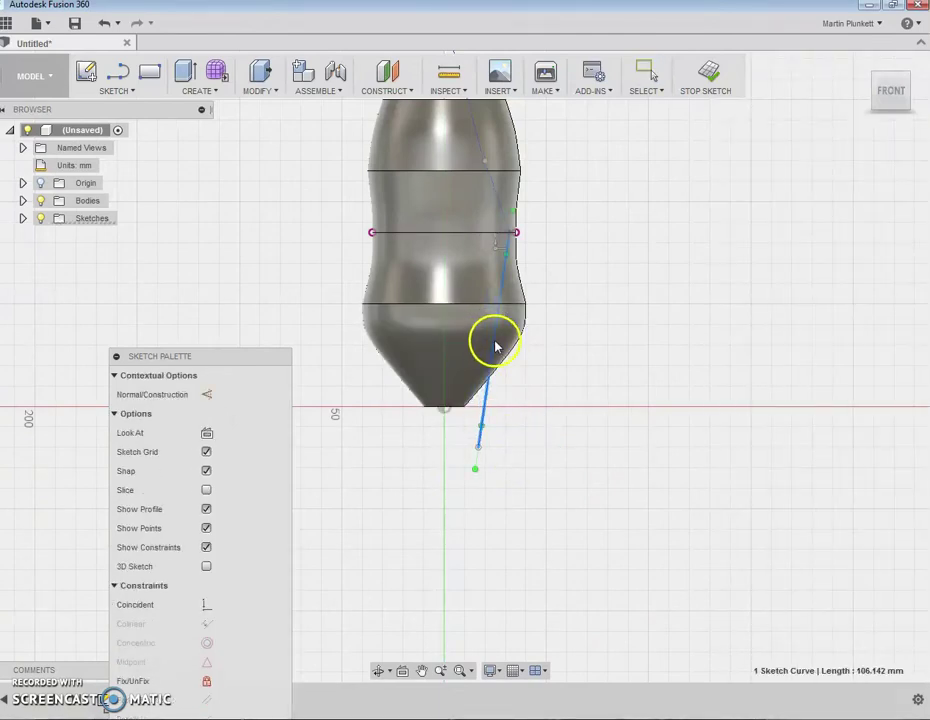
{"action": "left_click", "coordinate": [107, 24]}
{"action": "left_click", "coordinate": [107, 24]}
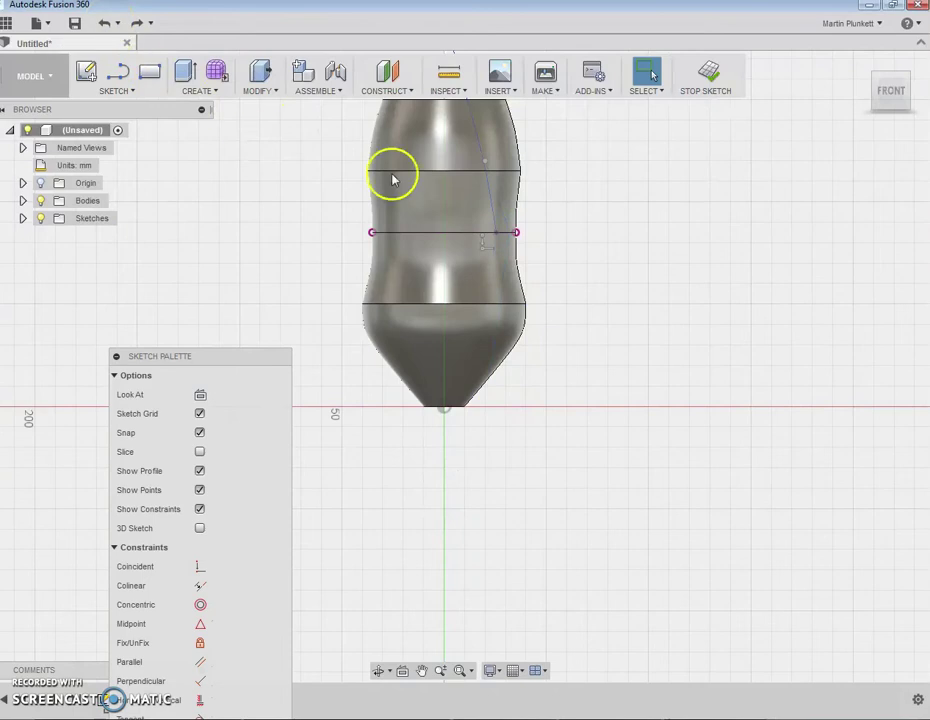
Start another conic curve in the front-plane sketch.
{"action": "left_click", "coordinate": [125, 95]}
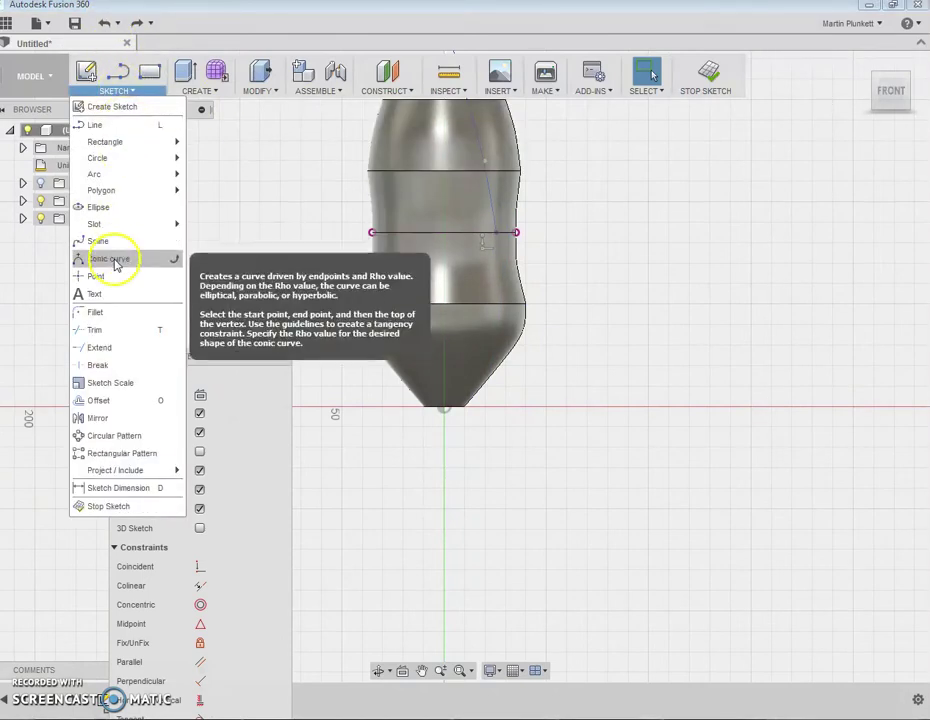